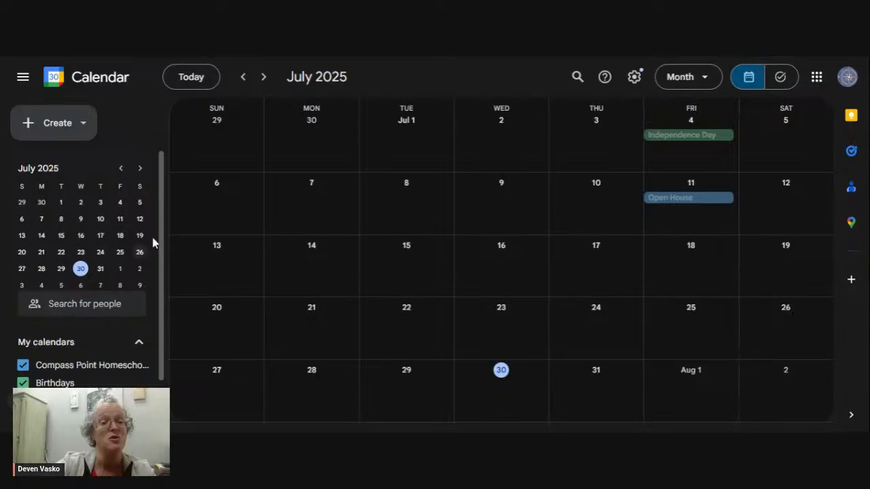
pyautogui.moveTo(164, 235); pyautogui.dragTo(152, 186)
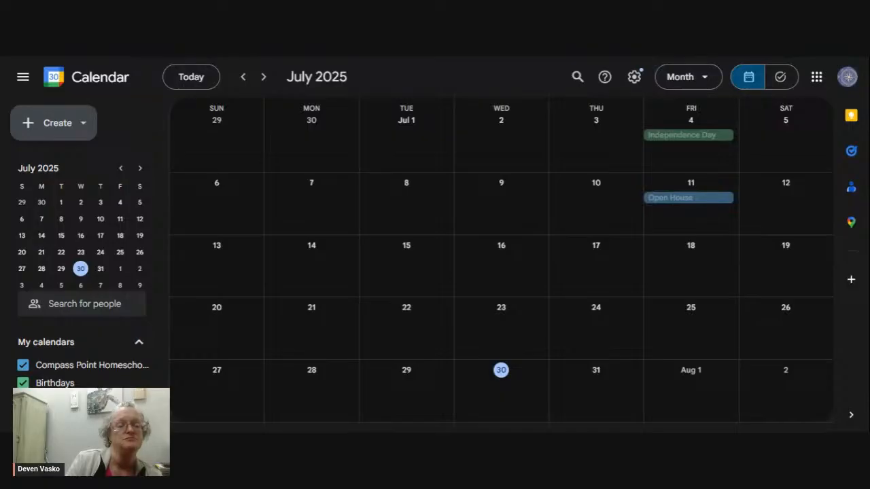
pyautogui.click(84, 123)
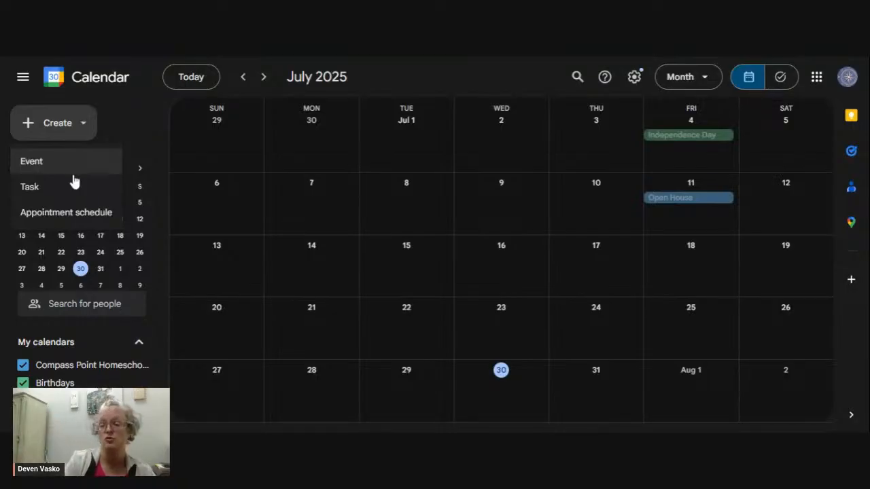
pyautogui.click(625, 312)
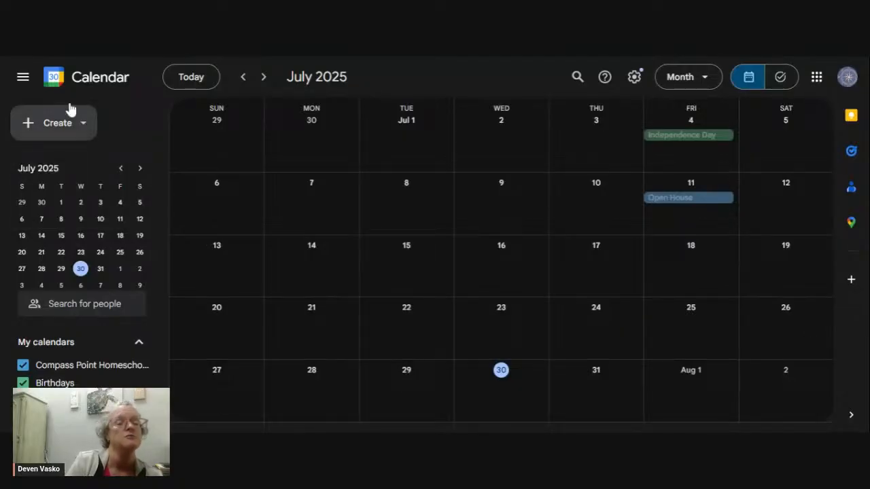
# Step: Start a new calendar task titled "Lesson Planning"
pyautogui.click(85, 131)
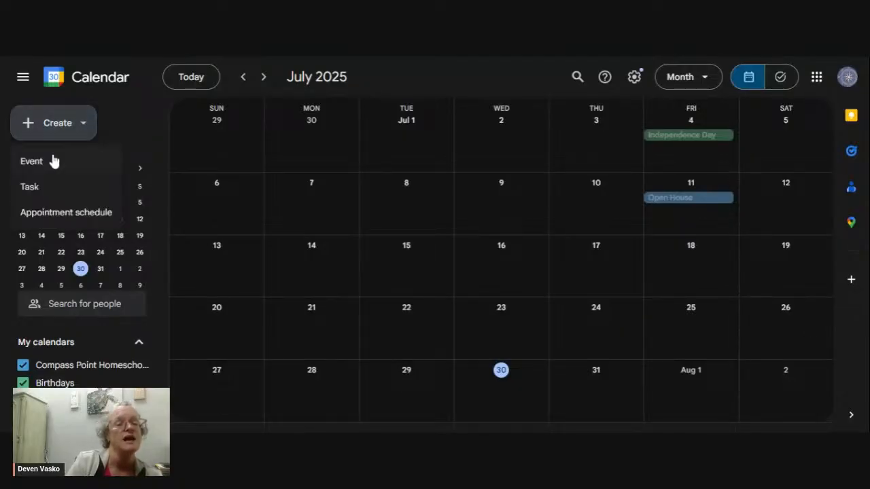
pyautogui.click(40, 195)
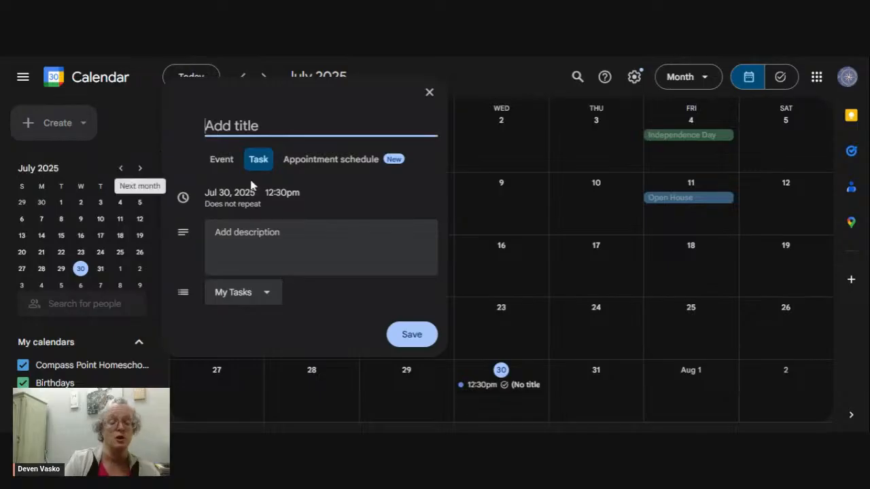
pyautogui.write('Le')
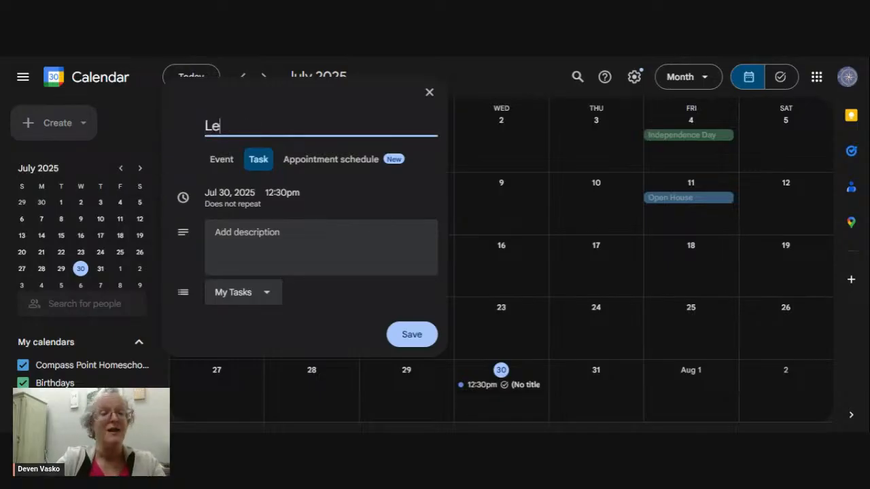
pyautogui.write('sson Pla')
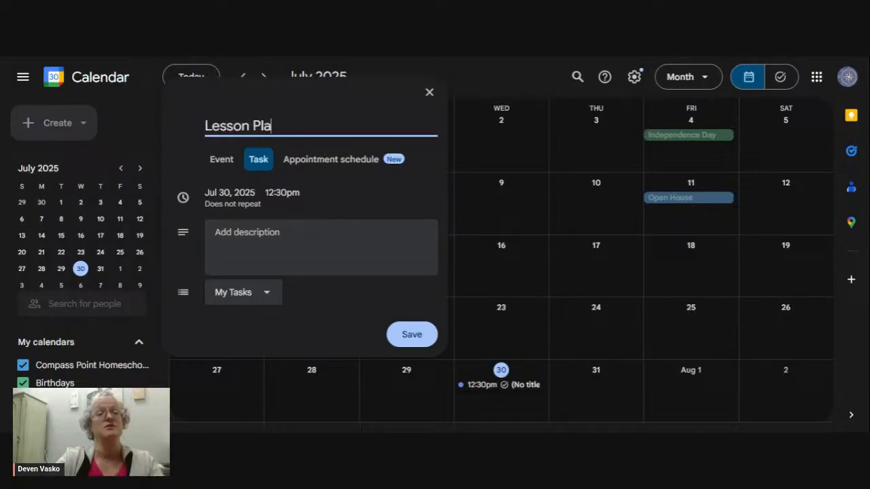
pyautogui.write('nning')
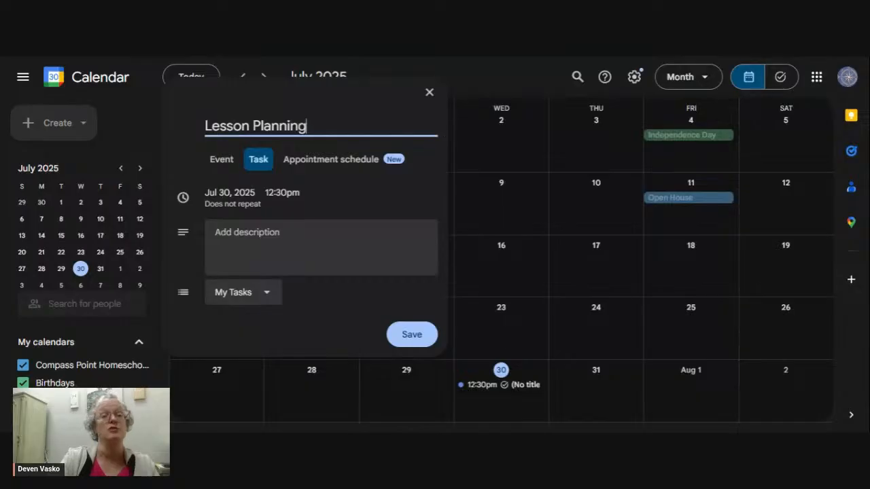
pyautogui.click(268, 234)
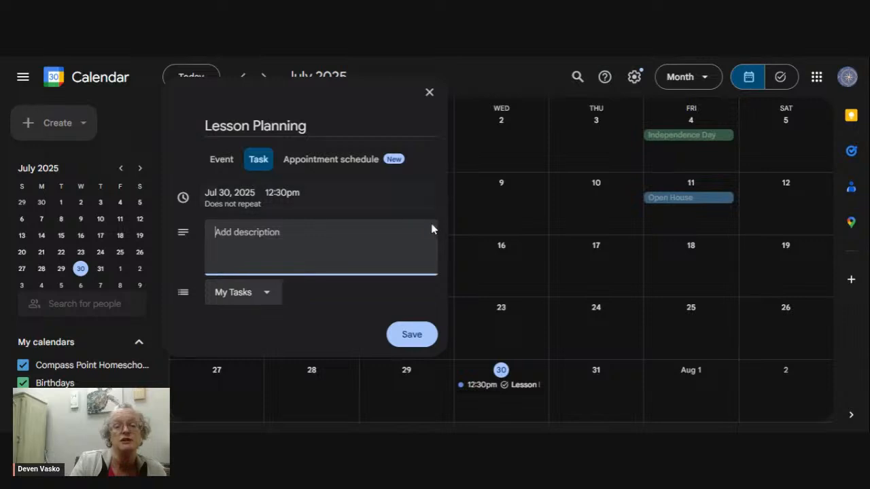
pyautogui.click(272, 297)
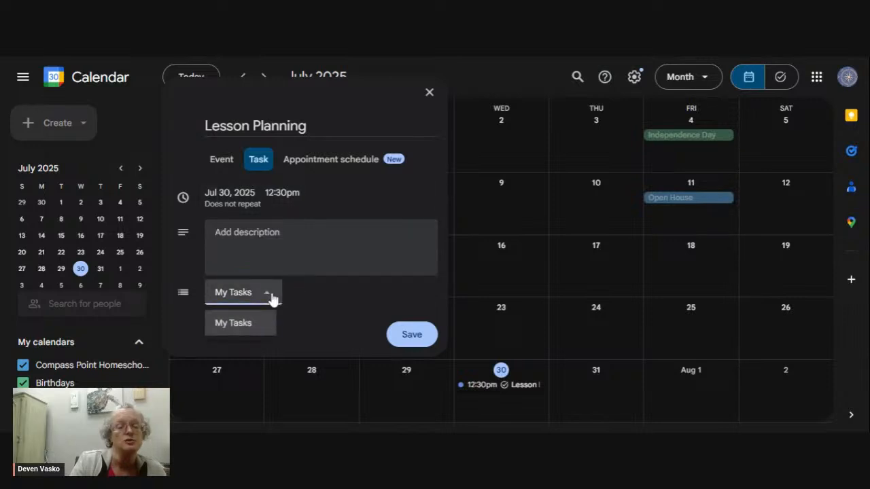
pyautogui.click(271, 297)
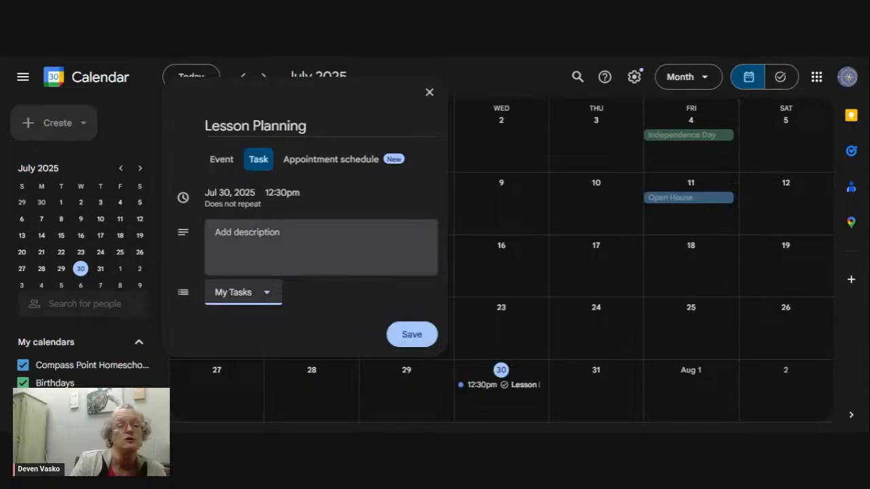
pyautogui.click(320, 308)
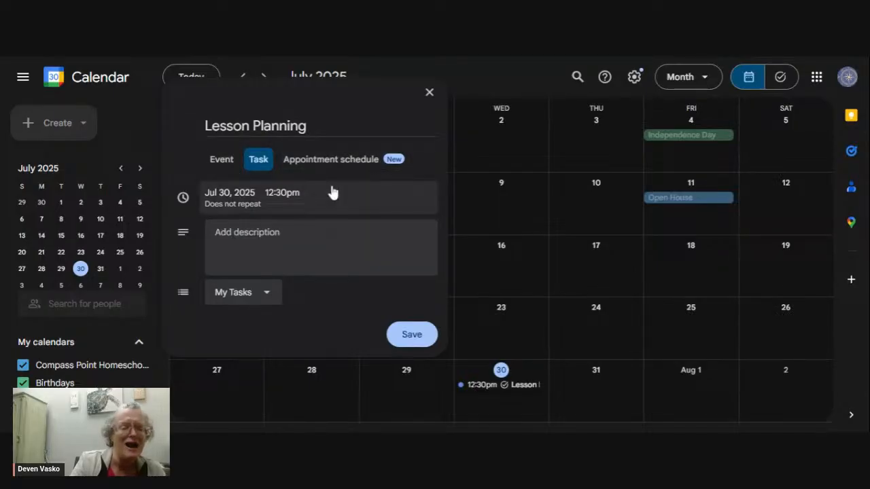
# Step: Schedule the new task for Aug 1, 2025 at 3:00pm
pyautogui.click(247, 207)
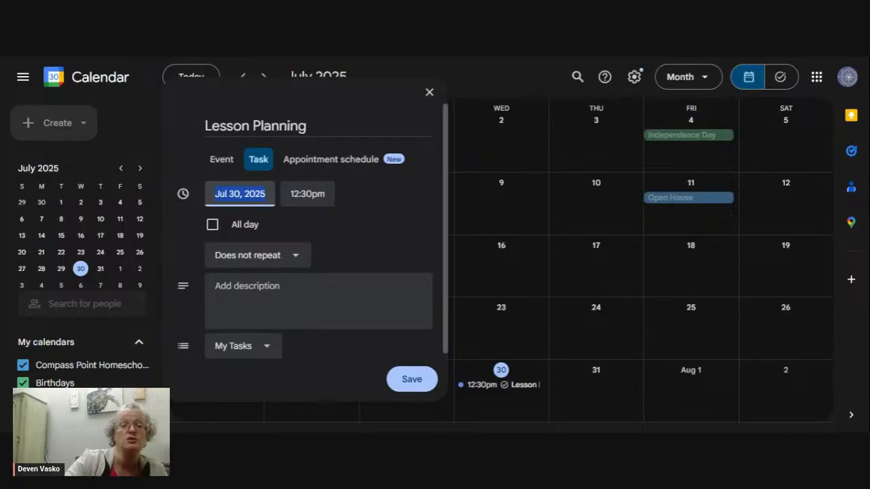
pyautogui.press('BackSpace')
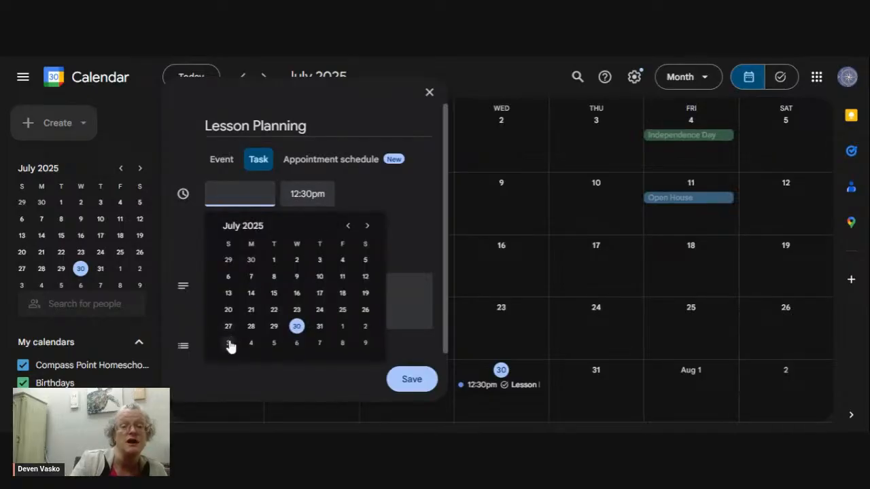
pyautogui.click(343, 327)
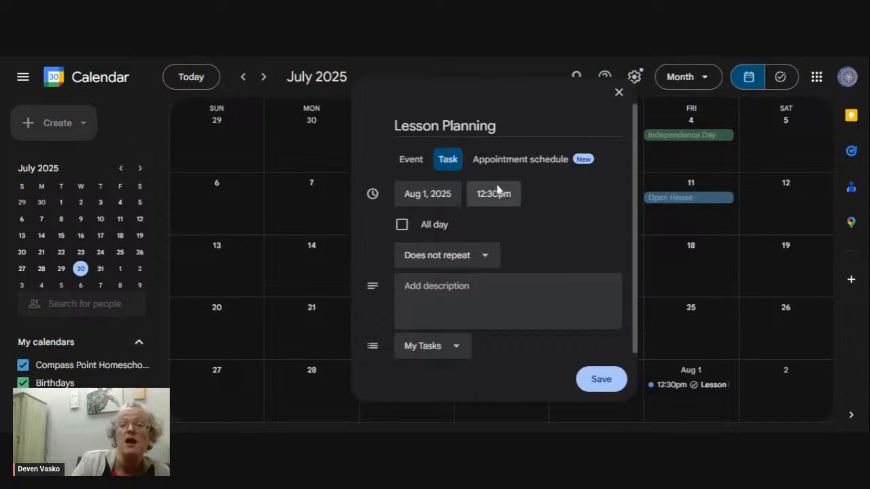
pyautogui.click(496, 192)
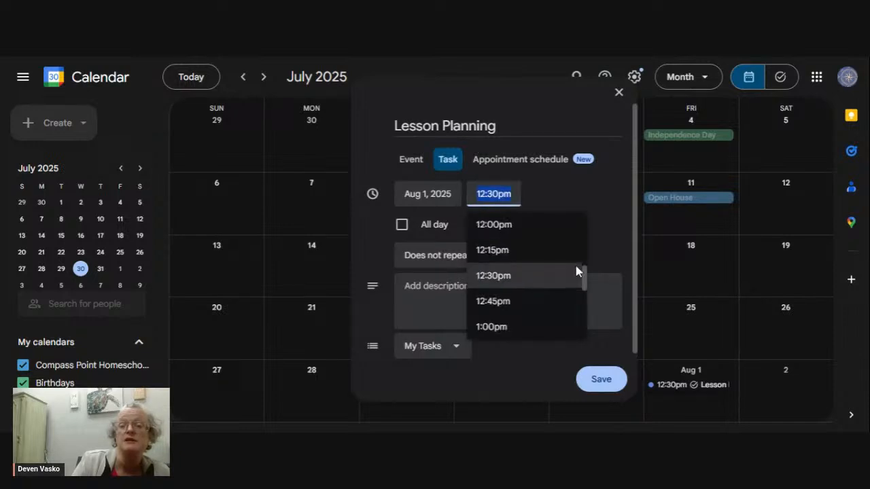
pyautogui.moveTo(582, 278); pyautogui.dragTo(583, 293)
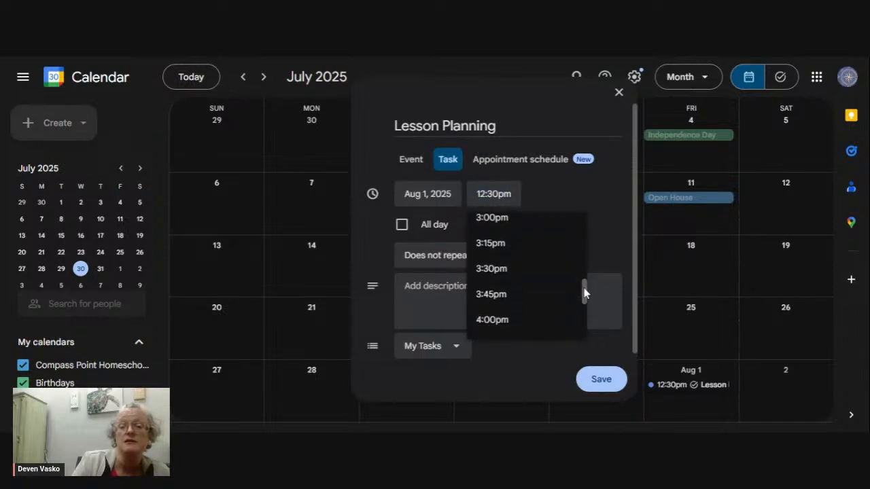
pyautogui.click(521, 227)
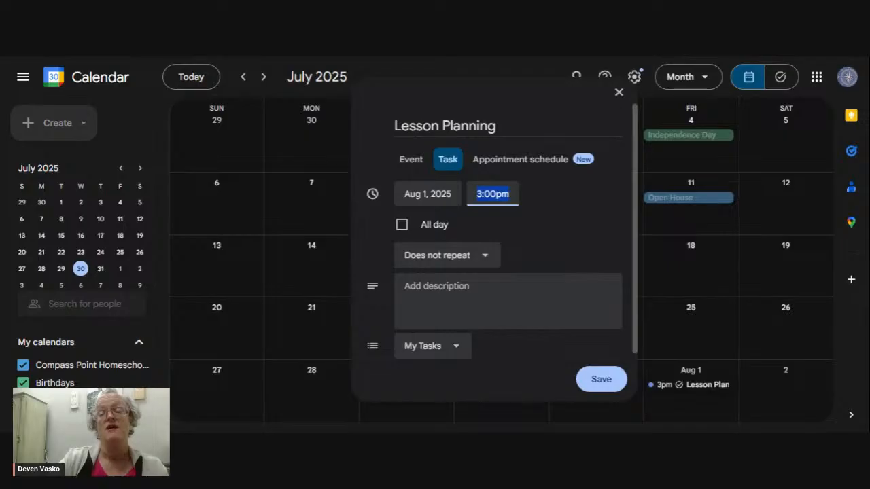
pyautogui.press('BackSpace')
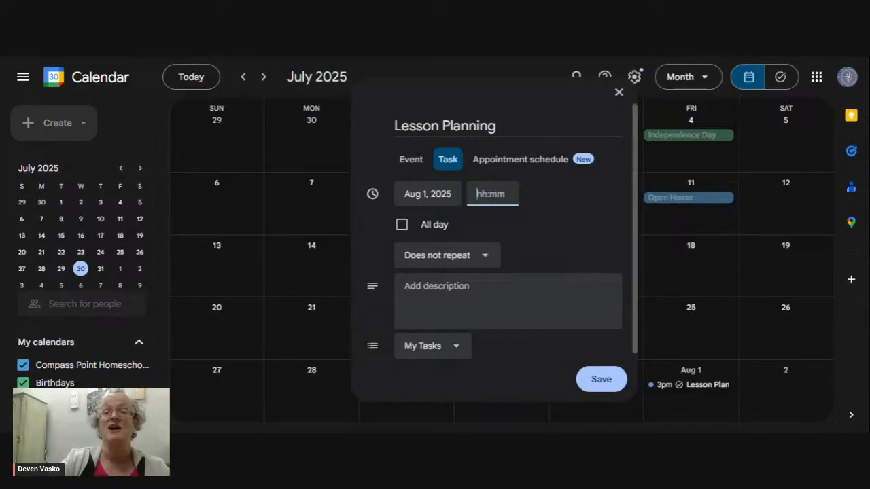
# Step: Replace the task's title with "Grading"
pyautogui.click(500, 124)
pyautogui.press('BackSpace')
pyautogui.press('BackSpace')
pyautogui.press('BackSpace')
pyautogui.press('BackSpace')
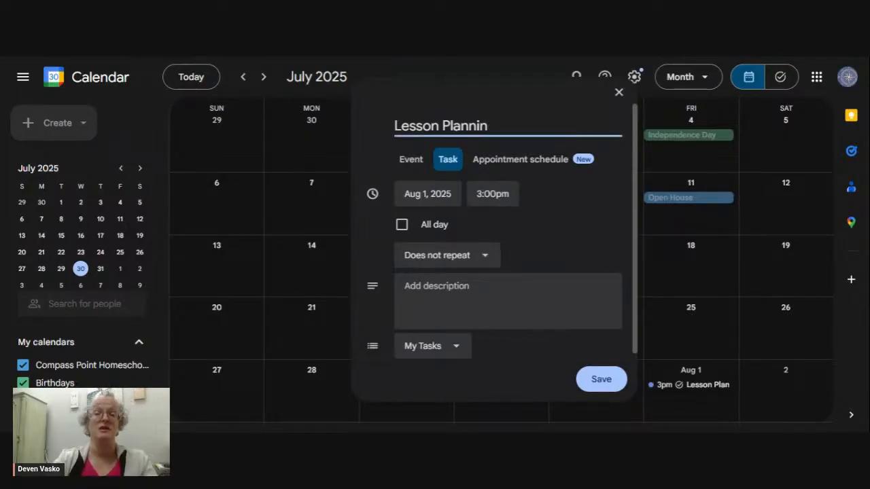
pyautogui.press('BackSpace')
pyautogui.press('BackSpace')
pyautogui.press('BackSpace')
pyautogui.press('BackSpace')
pyautogui.press('BackSpace')
pyautogui.press('BackSpace')
pyautogui.press('BackSpace')
pyautogui.press('BackSpace')
pyautogui.press('BackSpace')
pyautogui.press('BackSpace')
pyautogui.press('BackSpace')
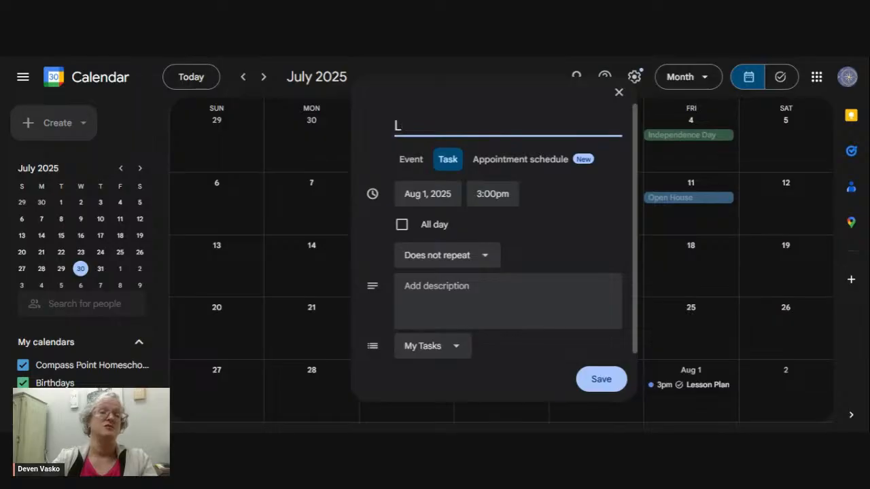
pyautogui.write('G')
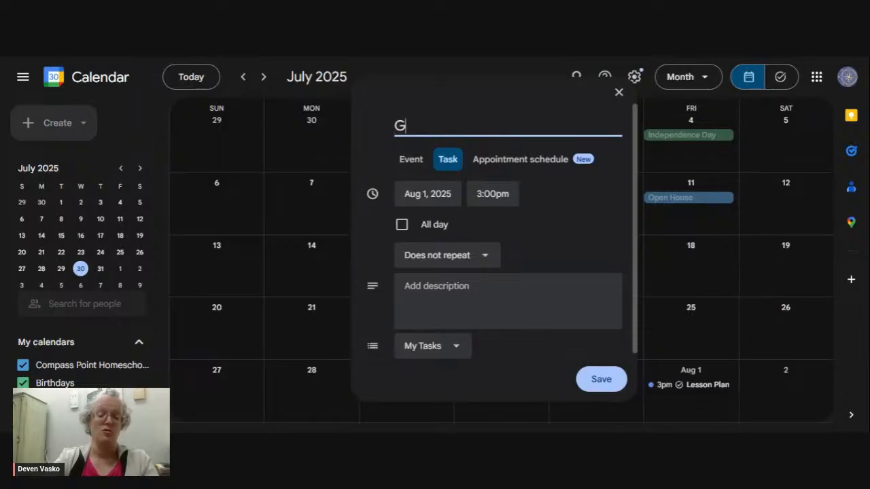
pyautogui.write('rading')
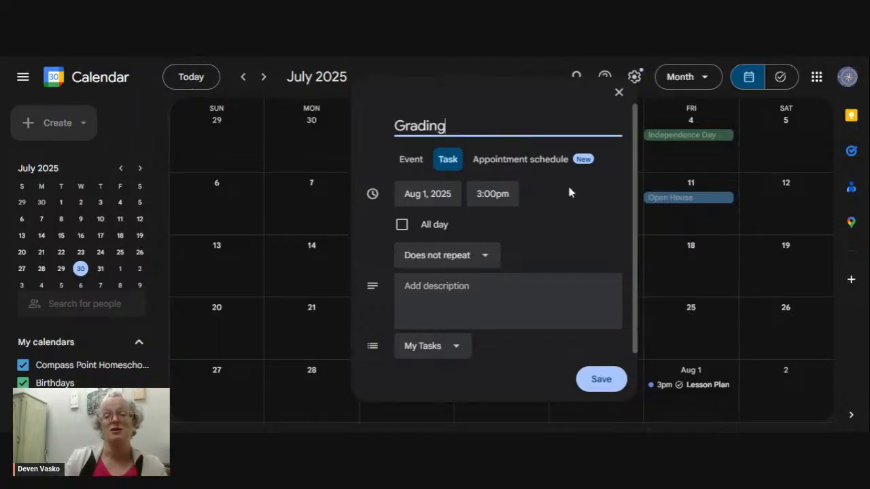
# Step: Make the Grading task repeat weekly on Friday and save it
pyautogui.click(456, 262)
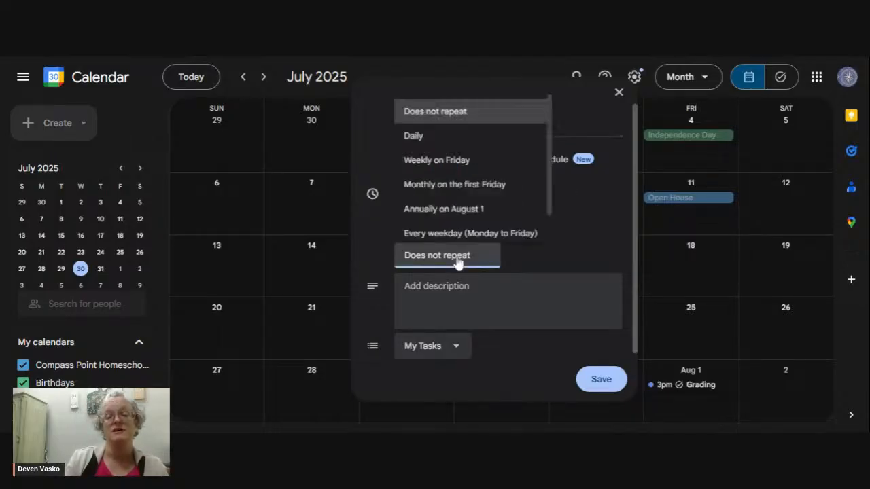
pyautogui.click(452, 166)
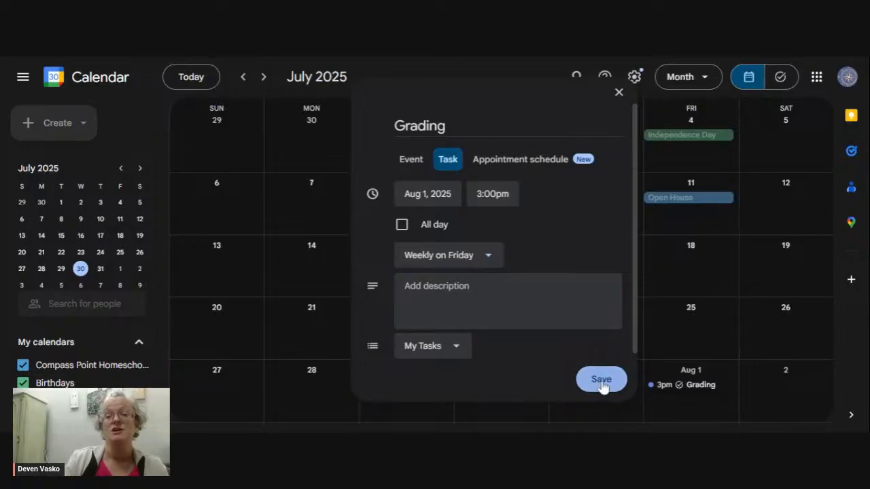
pyautogui.click(601, 380)
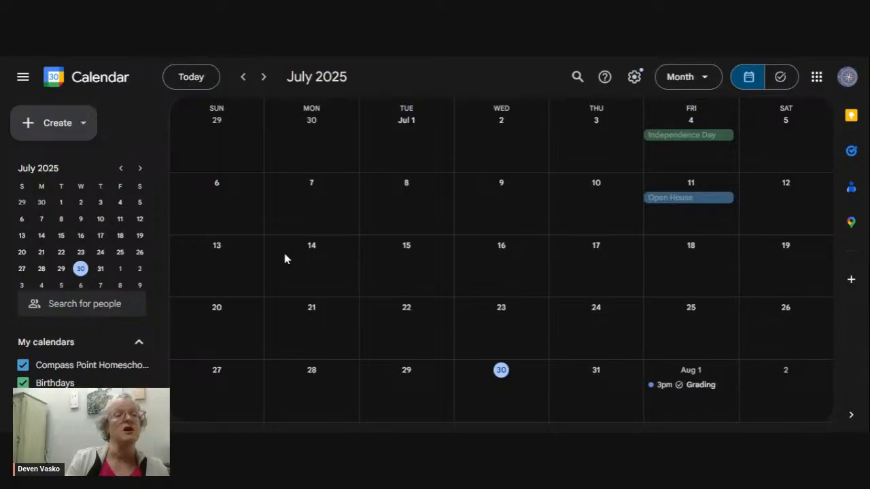
# Step: Start another calendar task with the title "Lesson Planning"
pyautogui.click(83, 127)
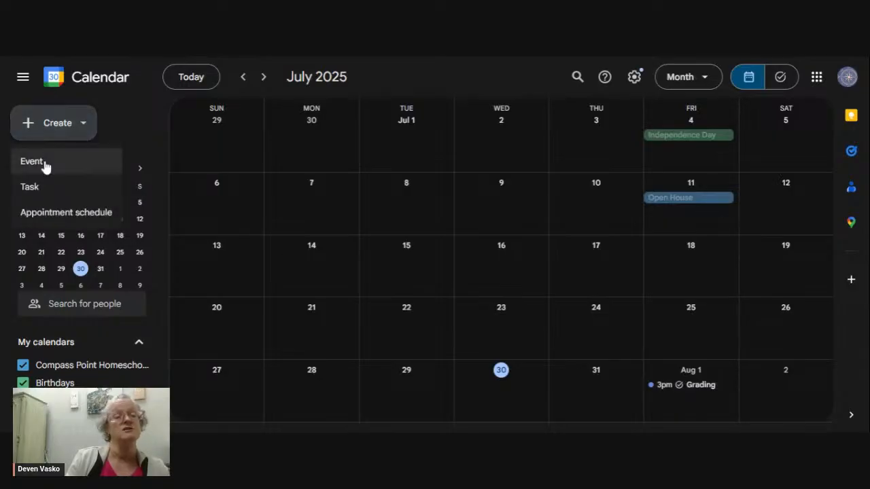
pyautogui.click(34, 188)
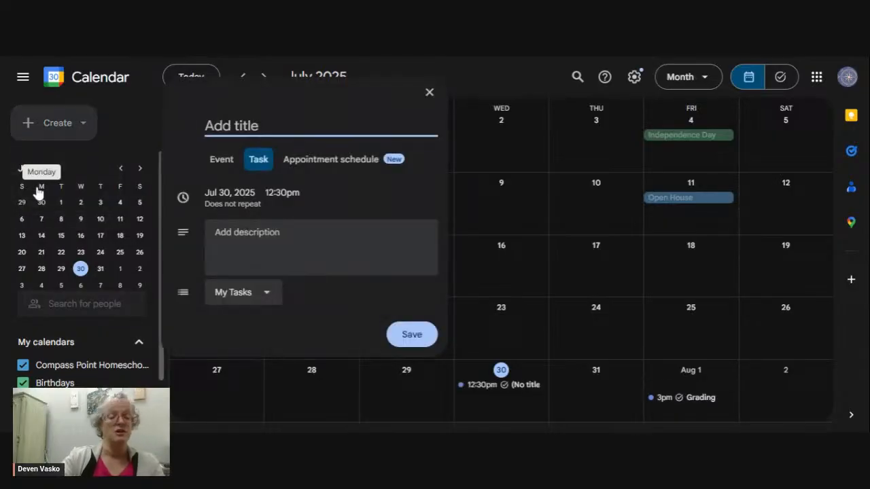
pyautogui.write('Lesson Planning')
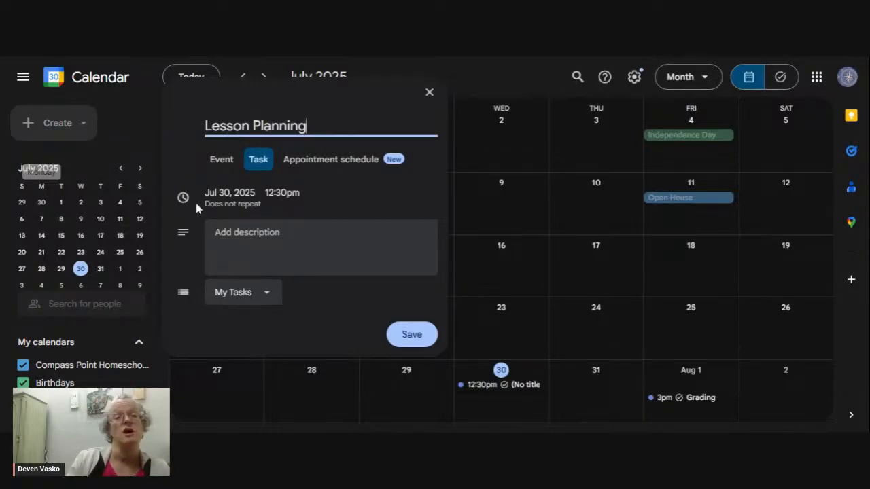
# Step: Set the Lesson Planning task's date to Aug 1, 2025 and its time to 4:00pm
pyautogui.click(227, 195)
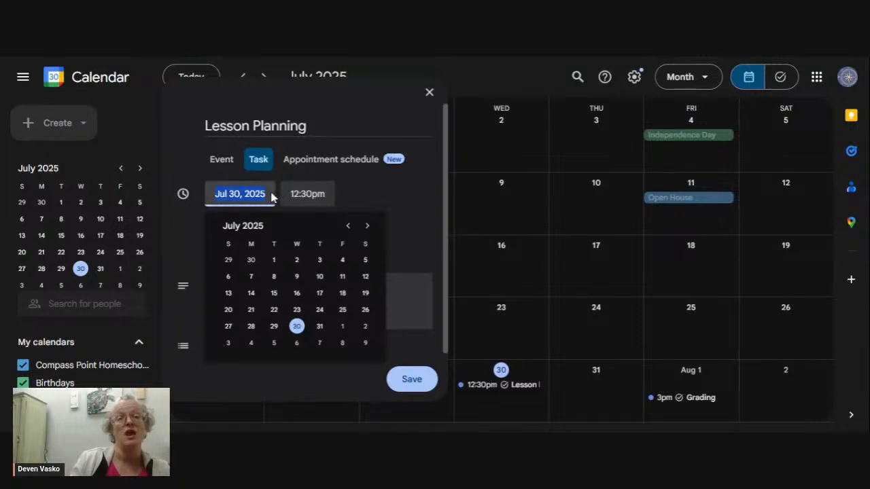
pyautogui.click(343, 327)
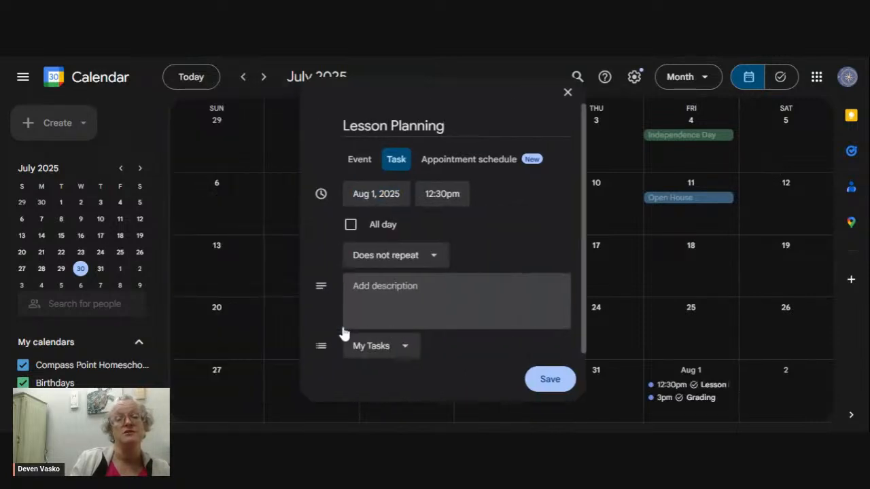
pyautogui.press('Tab')
pyautogui.click(494, 195)
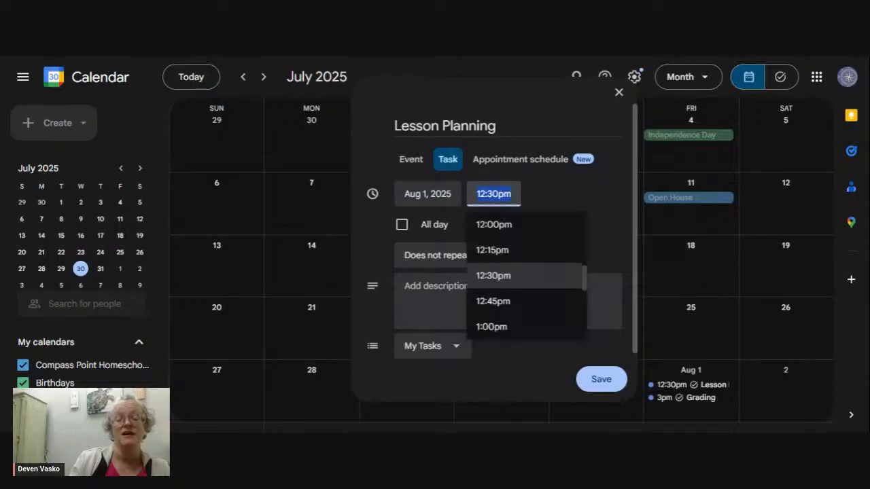
pyautogui.write('4')
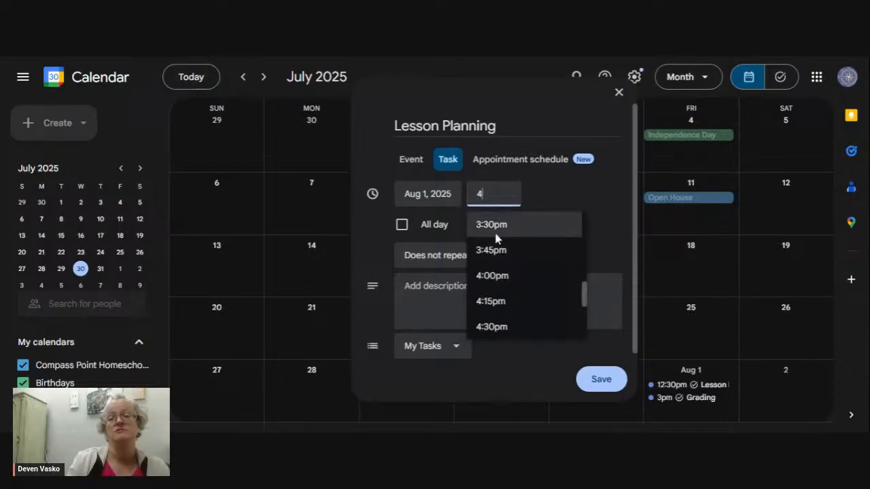
pyautogui.click(493, 275)
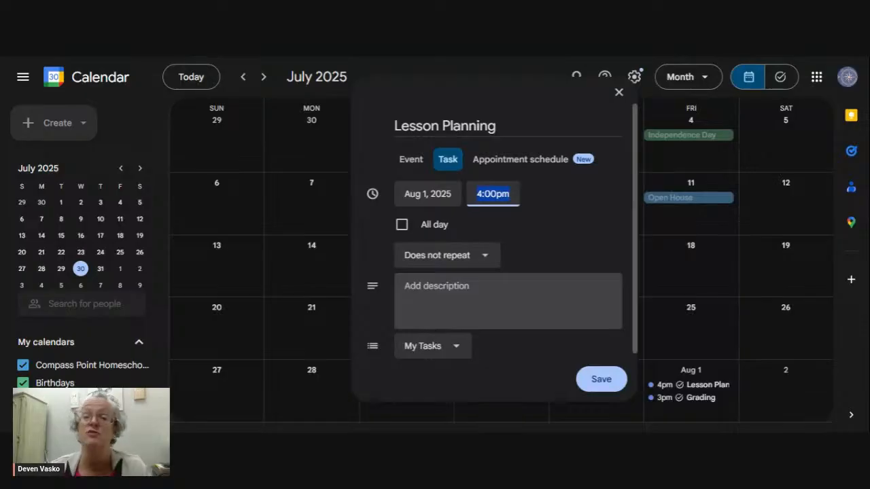
# Step: Make the Lesson Planning task repeat weekly on Friday and save it
pyautogui.click(456, 259)
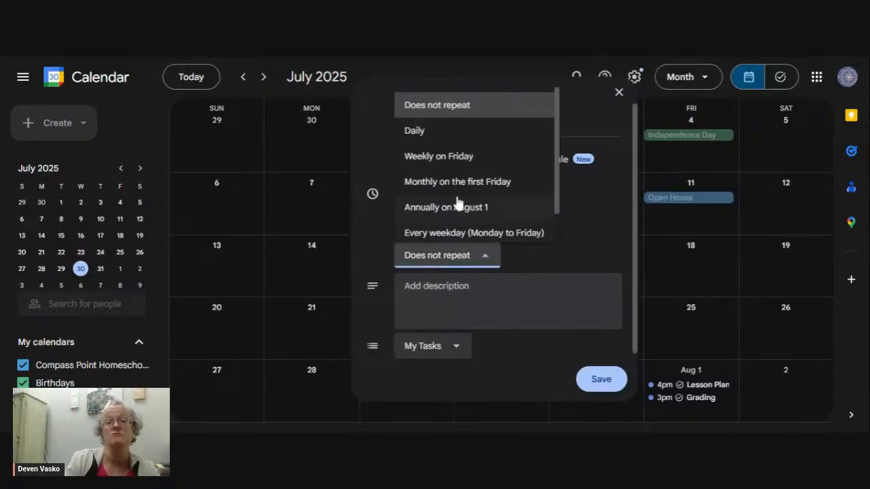
pyautogui.click(466, 158)
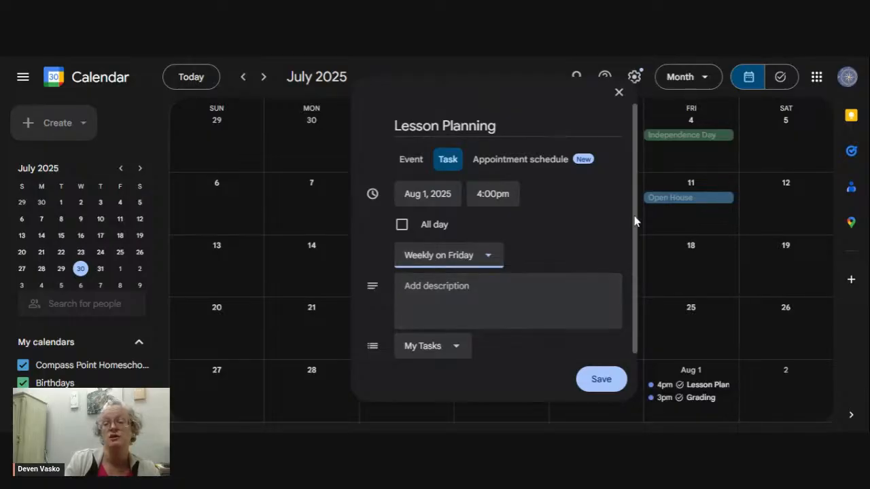
pyautogui.scroll(-1, 632, 220)
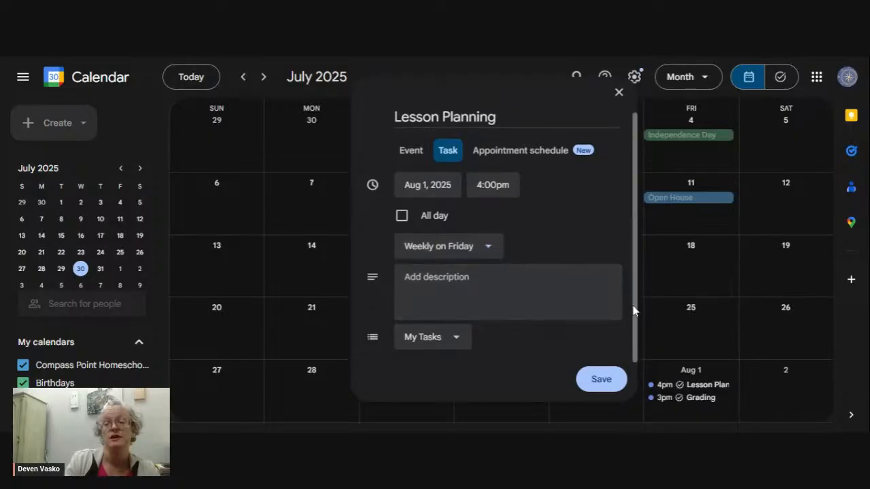
pyautogui.click(604, 384)
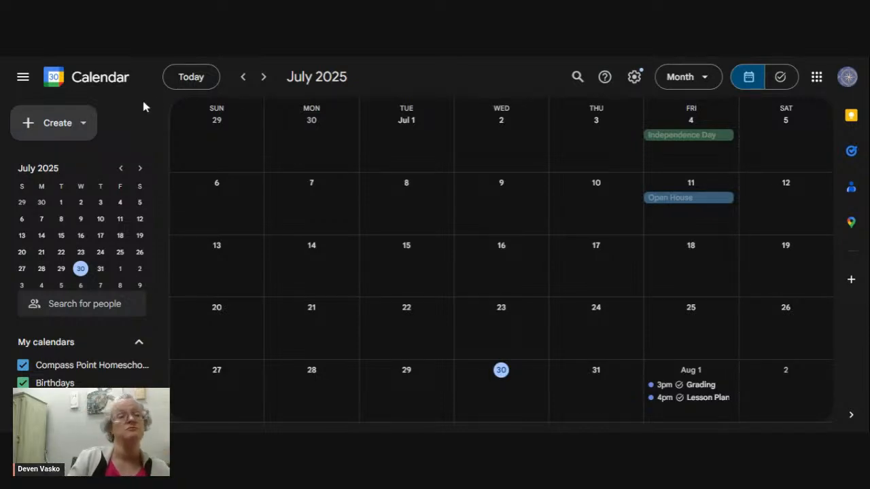
# Step: Start a new calendar event titled with the first attendee's first name followed by "Business Meeting"
pyautogui.click(60, 127)
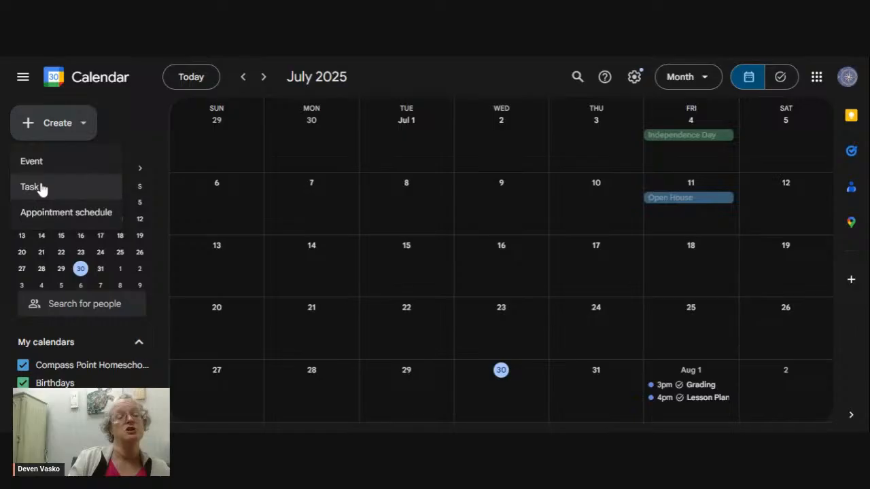
pyautogui.click(53, 167)
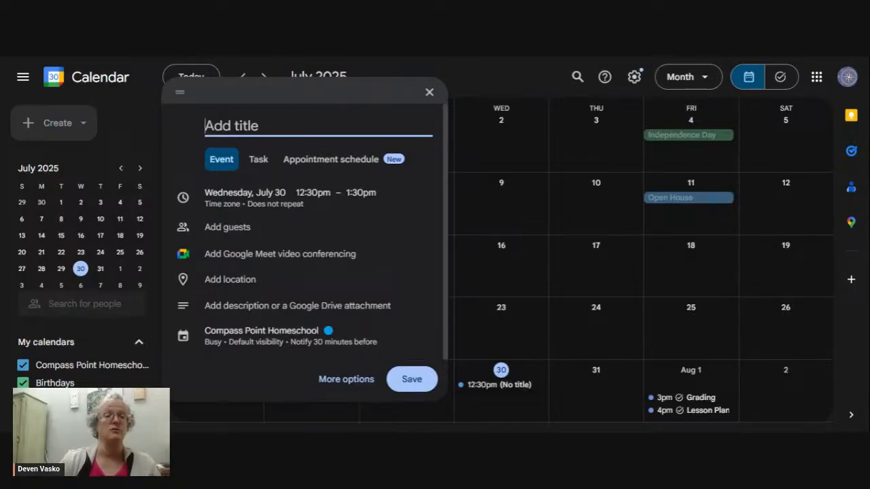
pyautogui.write('Oli')
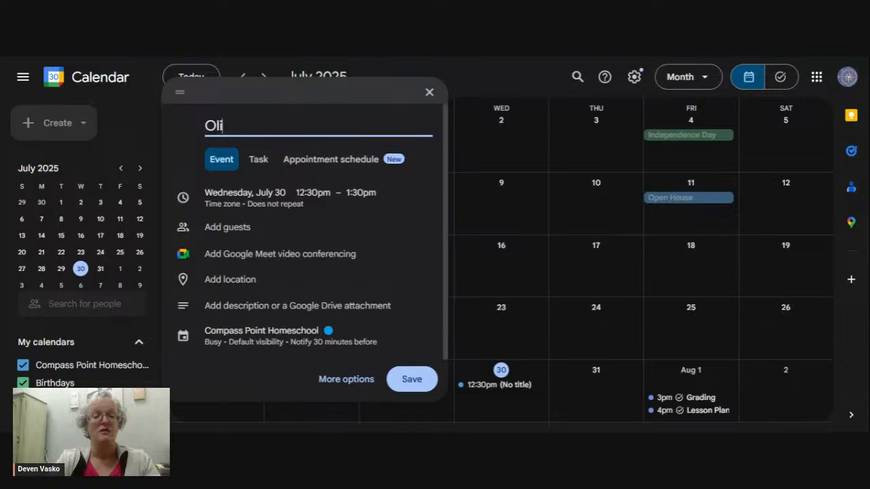
pyautogui.write('via ')
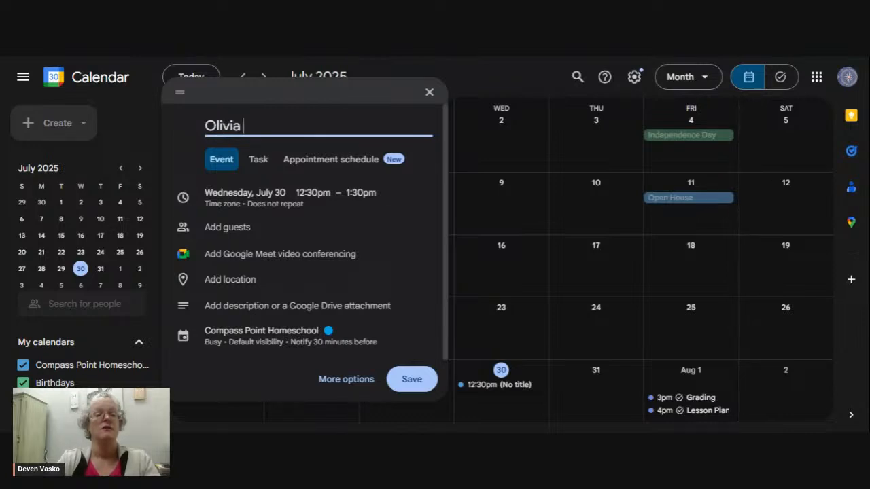
pyautogui.write('Business Meeting')
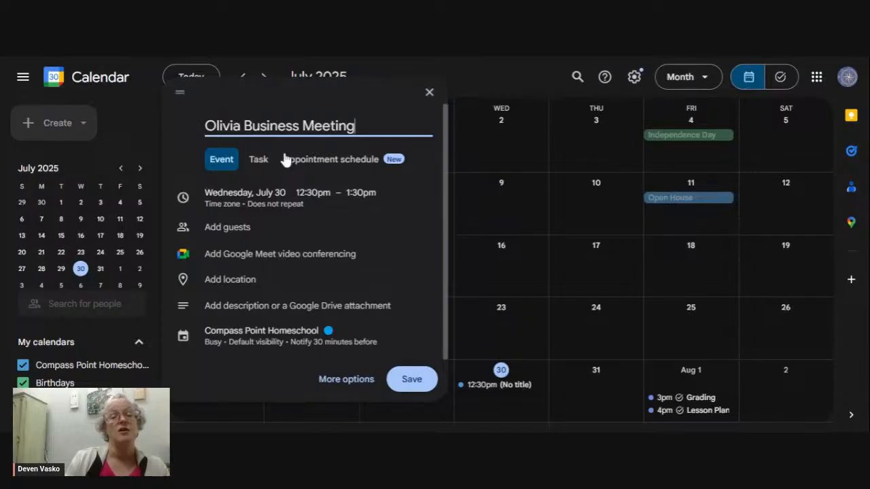
# Step: Set the business meeting's date to Saturday, August 2 and its start time to 1:00pm
pyautogui.click(227, 194)
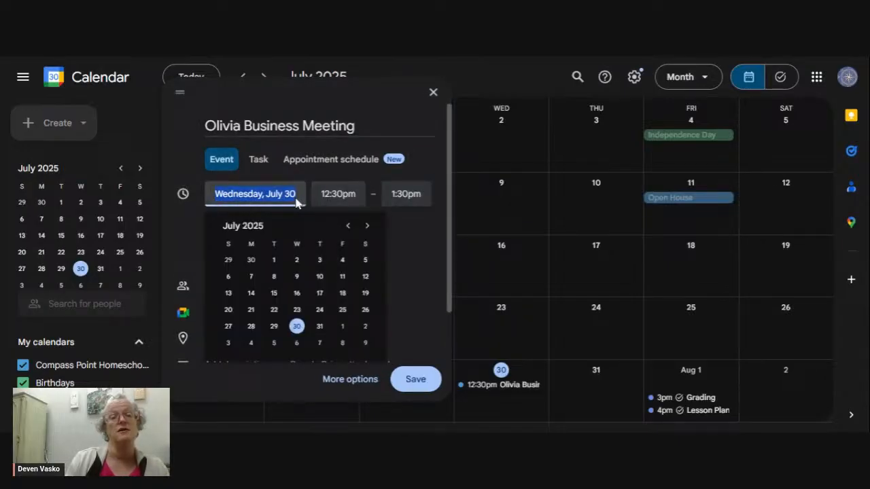
pyautogui.click(367, 228)
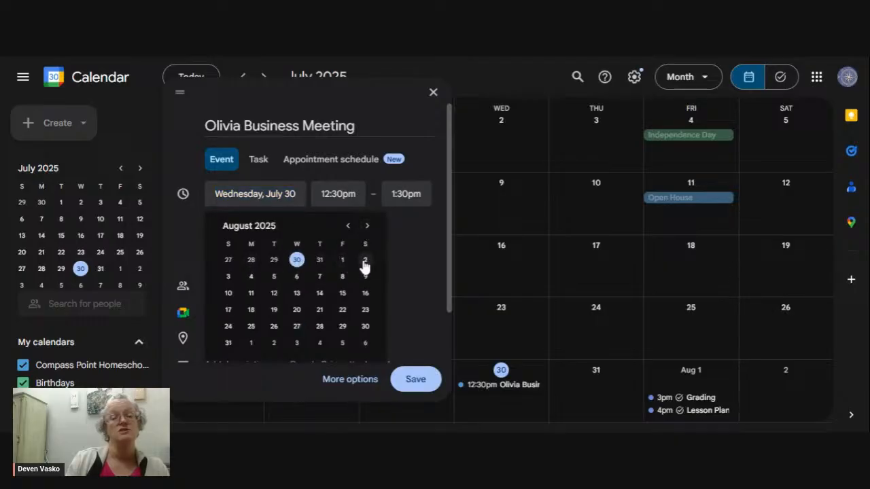
pyautogui.click(365, 261)
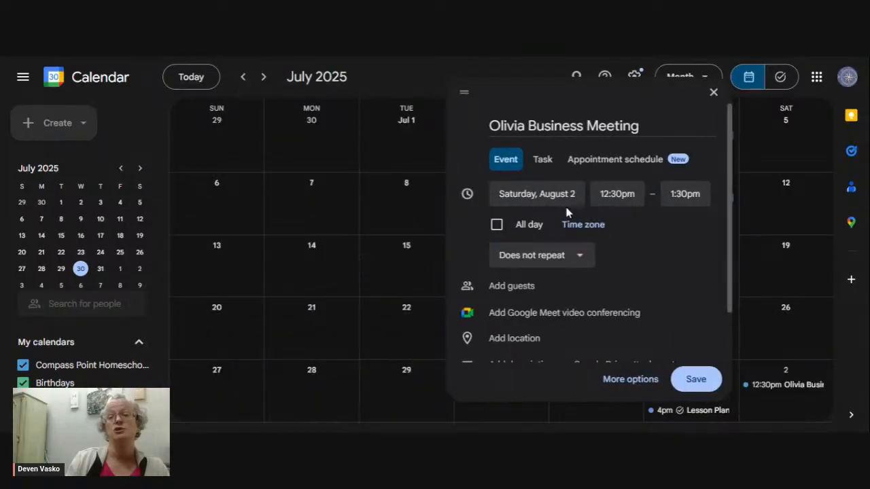
pyautogui.click(617, 194)
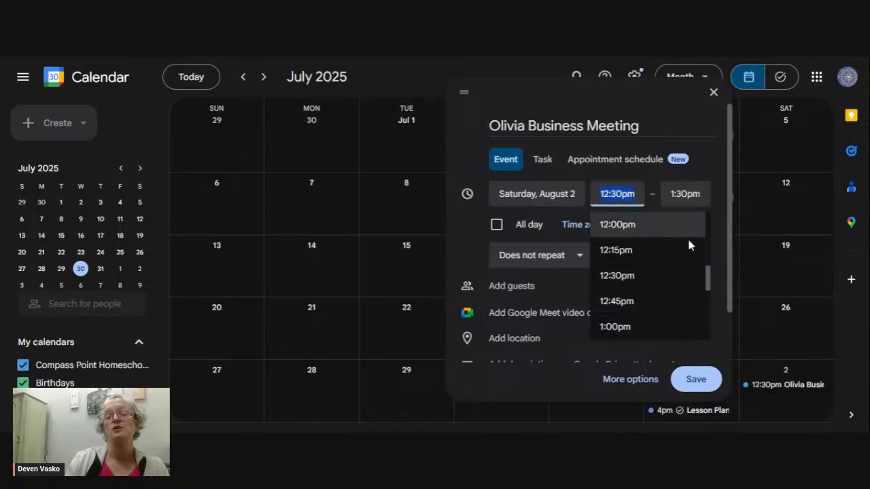
pyautogui.moveTo(706, 278); pyautogui.dragTo(711, 229)
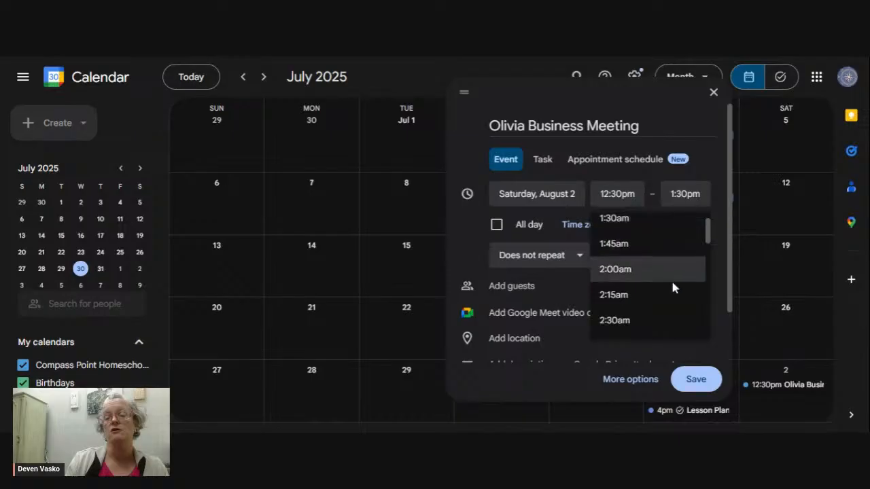
pyautogui.moveTo(711, 244); pyautogui.dragTo(712, 292)
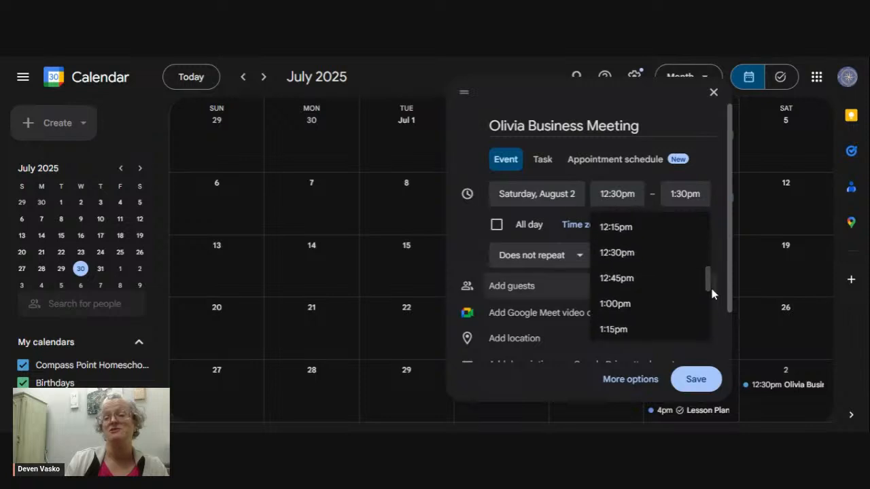
pyautogui.click(645, 304)
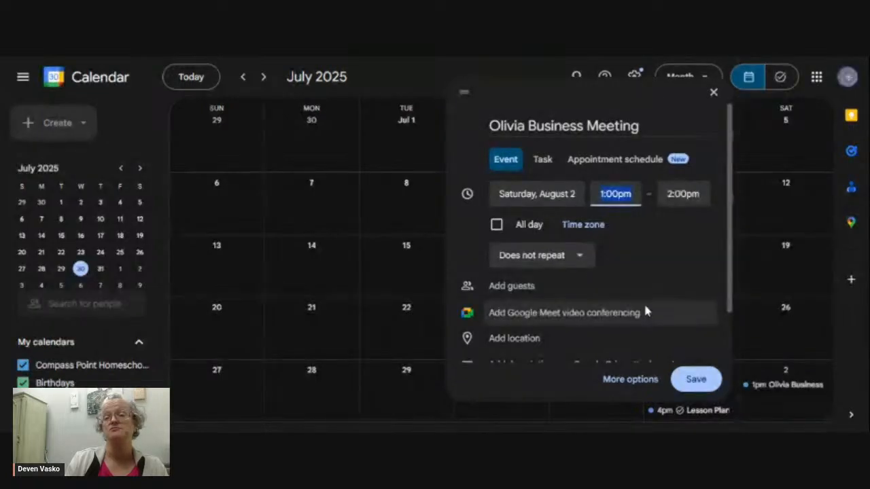
# Step: Make the 1:00pm business meeting repeat weekly on Saturday
pyautogui.click(540, 261)
pyautogui.click(540, 261)
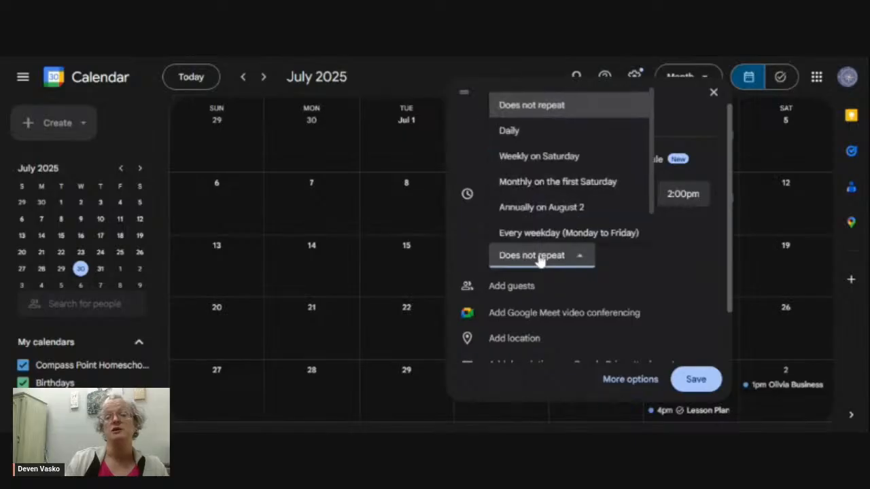
pyautogui.click(552, 159)
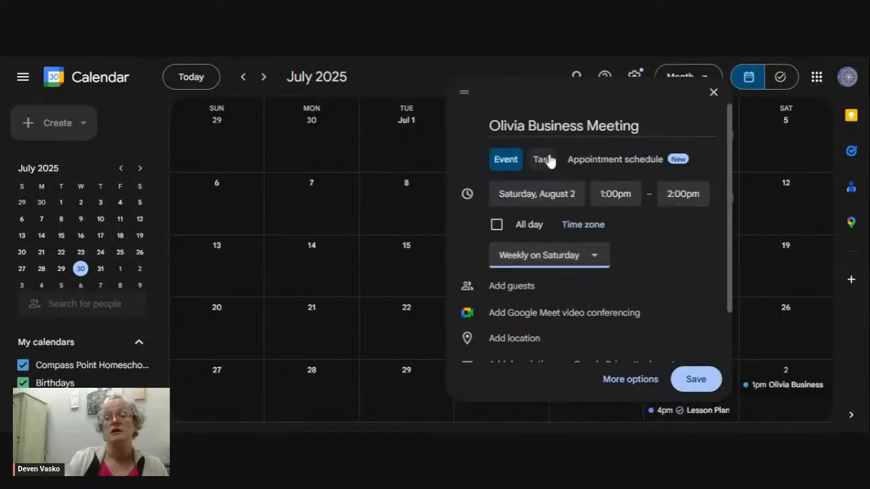
pyautogui.click(511, 287)
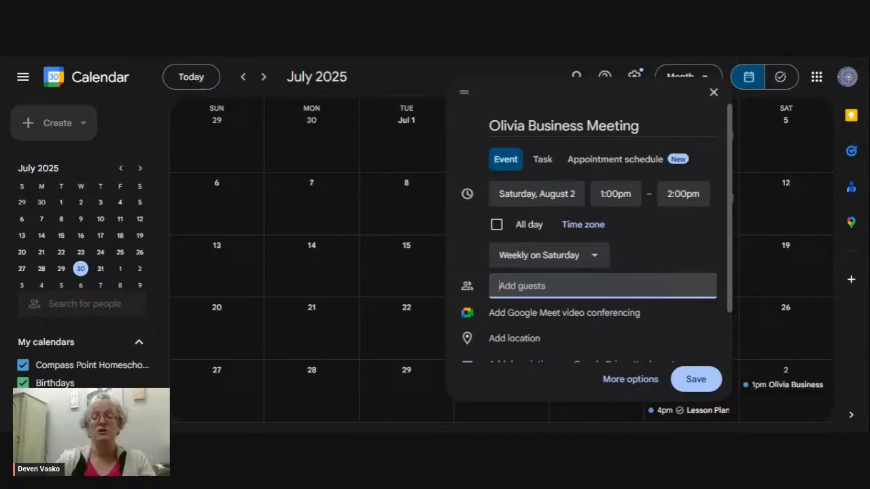
pyautogui.write('liv')
pyautogui.press('BackSpace')
pyautogui.press('BackSpace')
pyautogui.press('BackSpace')
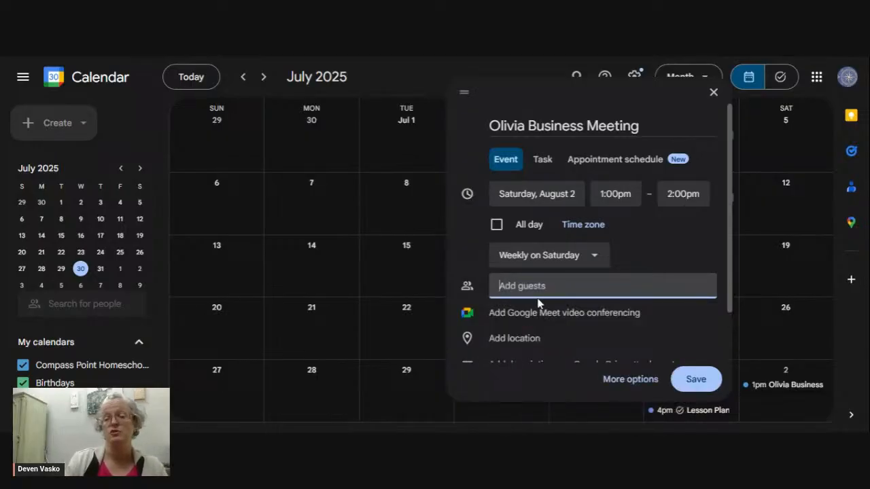
# Step: Save the weekly 1:00pm business meeting event without guests
pyautogui.moveTo(730, 248); pyautogui.dragTo(728, 299)
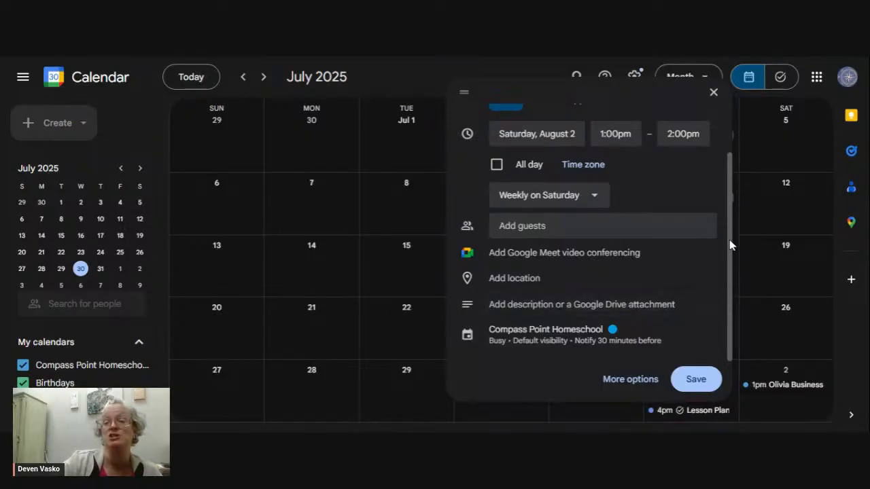
pyautogui.moveTo(729, 241); pyautogui.dragTo(726, 314)
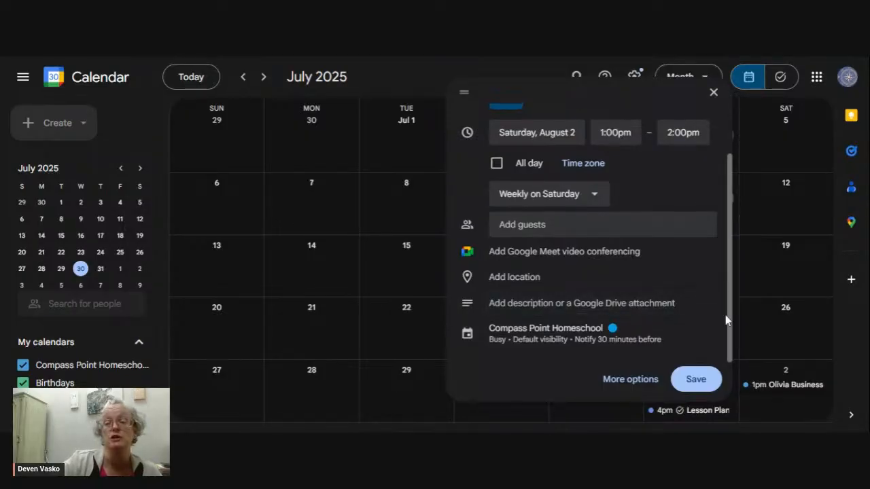
pyautogui.click(691, 378)
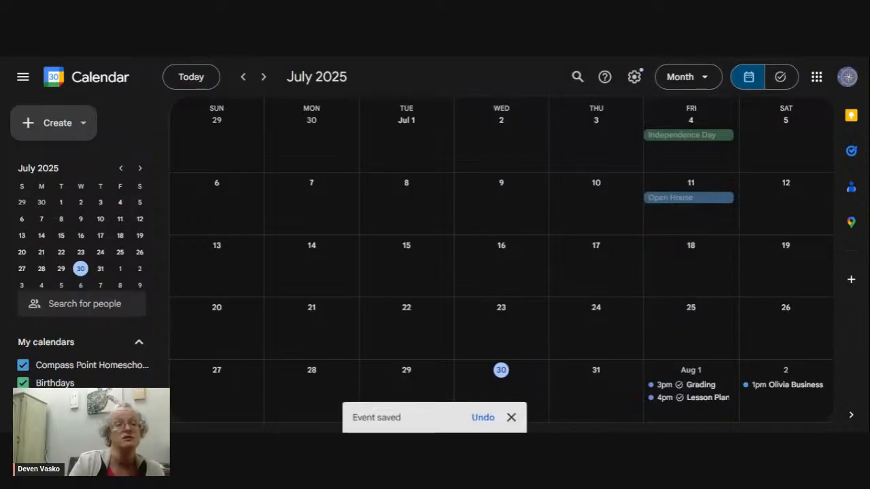
# Step: Start another calendar event titled with the second attendee's first name followed by "Business Meeting"
pyautogui.click(55, 125)
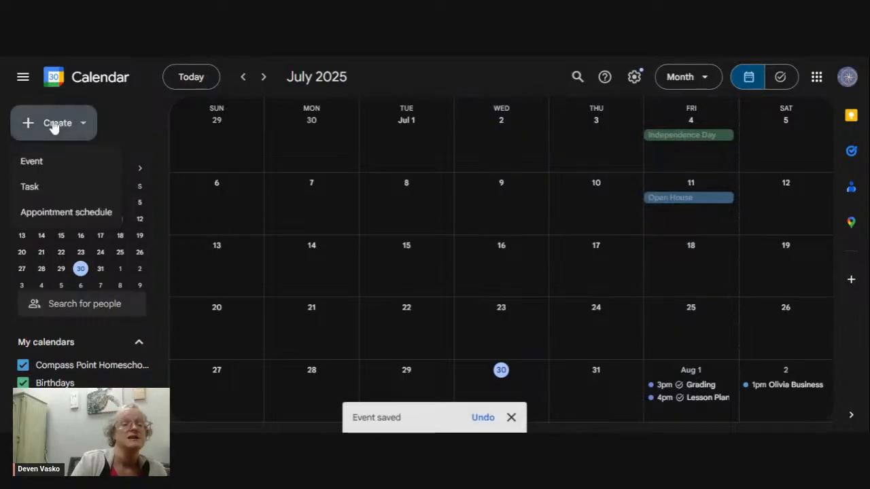
pyautogui.click(36, 165)
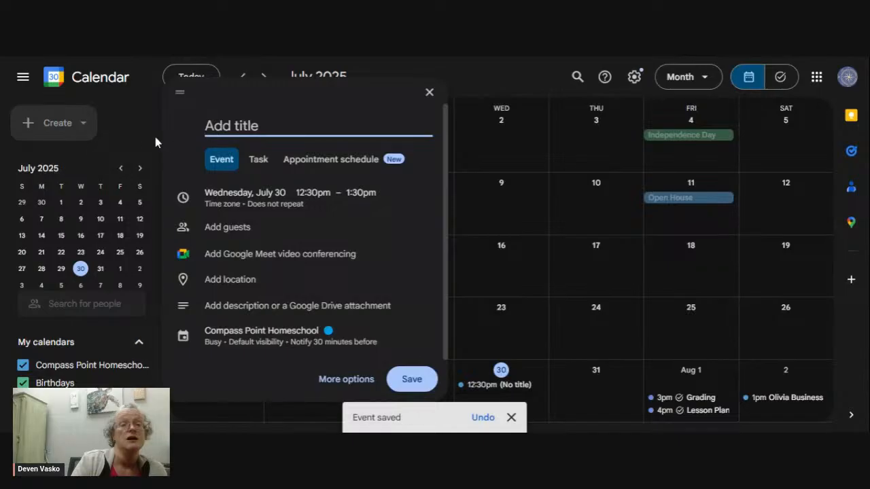
pyautogui.write('Elysia ')
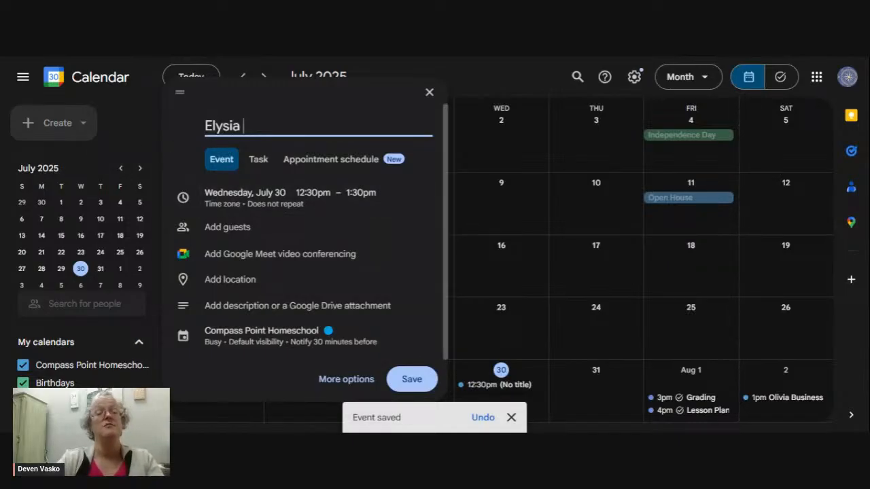
pyautogui.write('Businnes')
pyautogui.press('BackSpace')
pyautogui.press('BackSpace')
pyautogui.press('BackSpace')
pyautogui.write('ess Meeting')
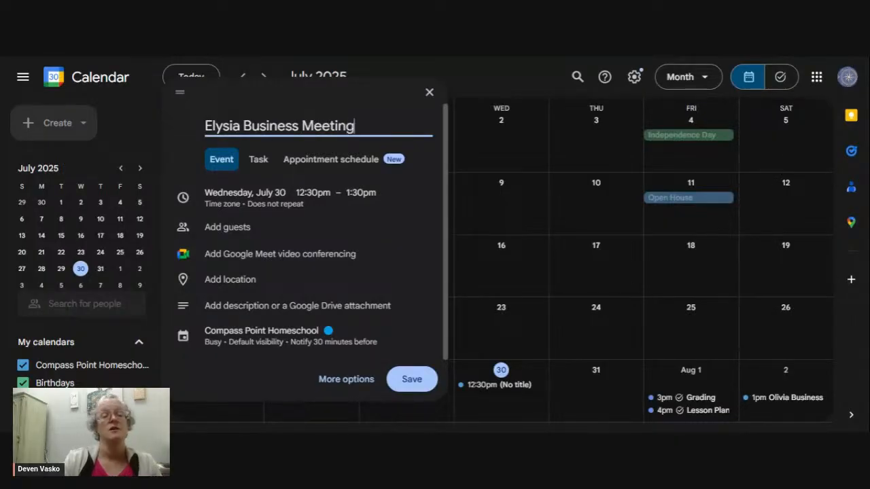
# Step: Set the second business meeting's date to Saturday, August 2 and its start time to 9:30am
pyautogui.click(251, 197)
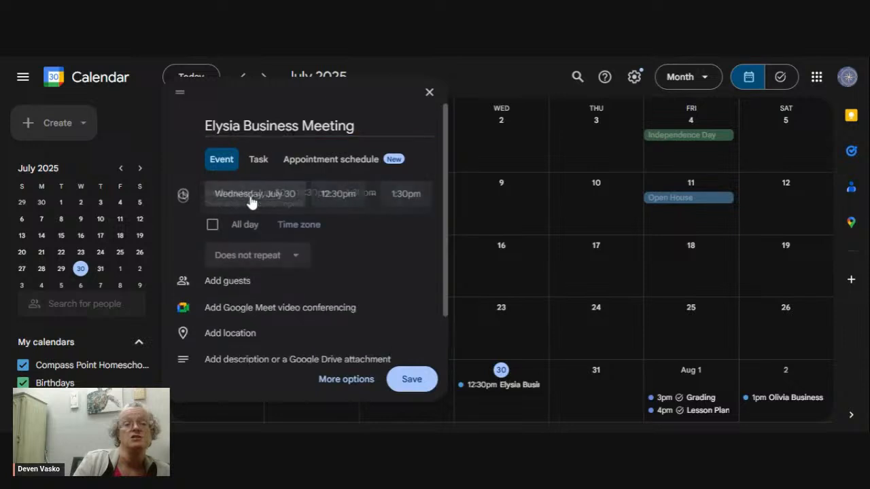
pyautogui.click(365, 227)
pyautogui.click(365, 262)
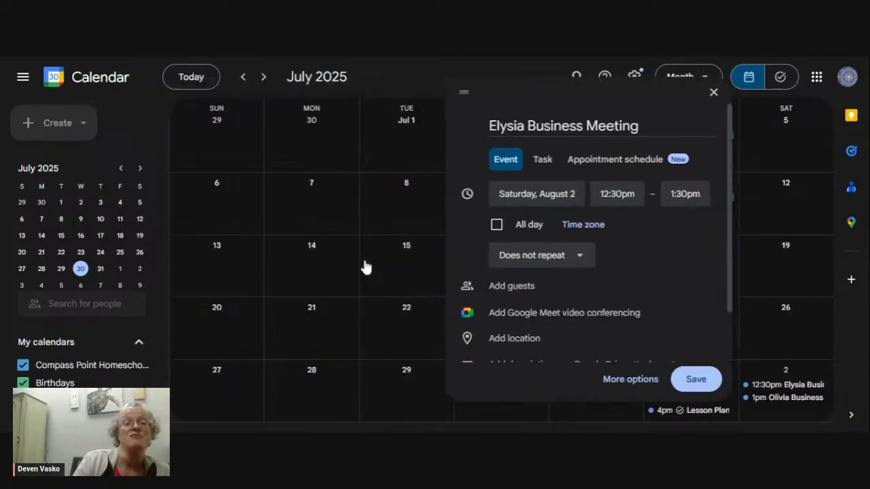
pyautogui.click(616, 194)
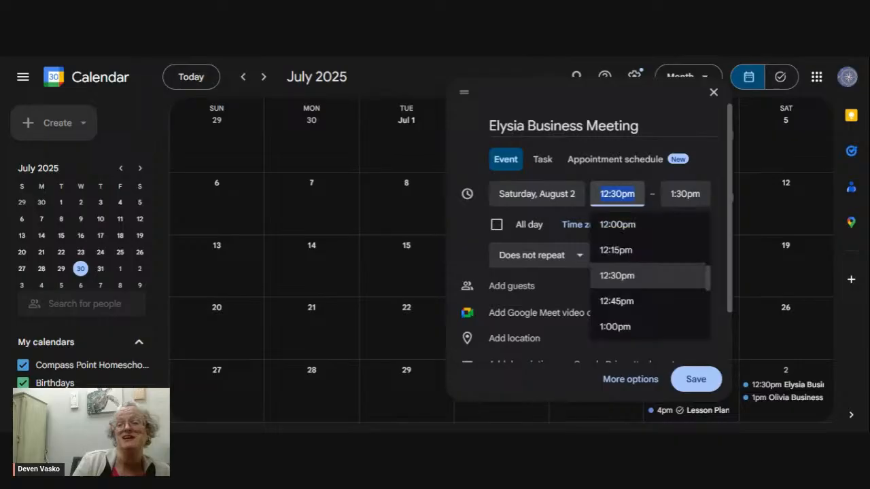
pyautogui.moveTo(706, 277); pyautogui.dragTo(705, 265)
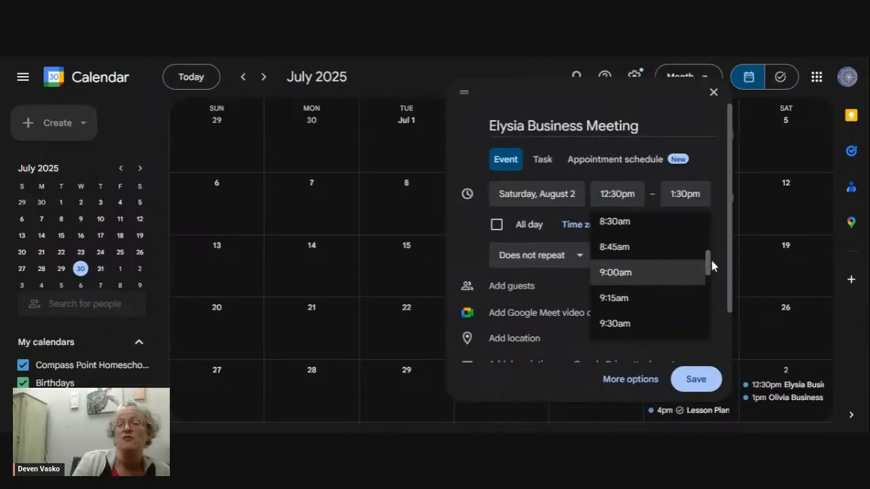
pyautogui.moveTo(709, 265); pyautogui.dragTo(702, 264)
pyautogui.click(652, 253)
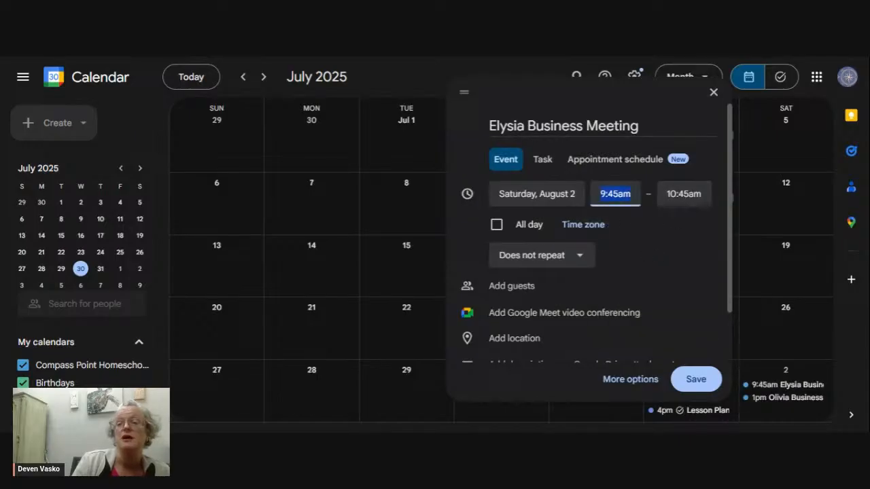
pyautogui.click(619, 195)
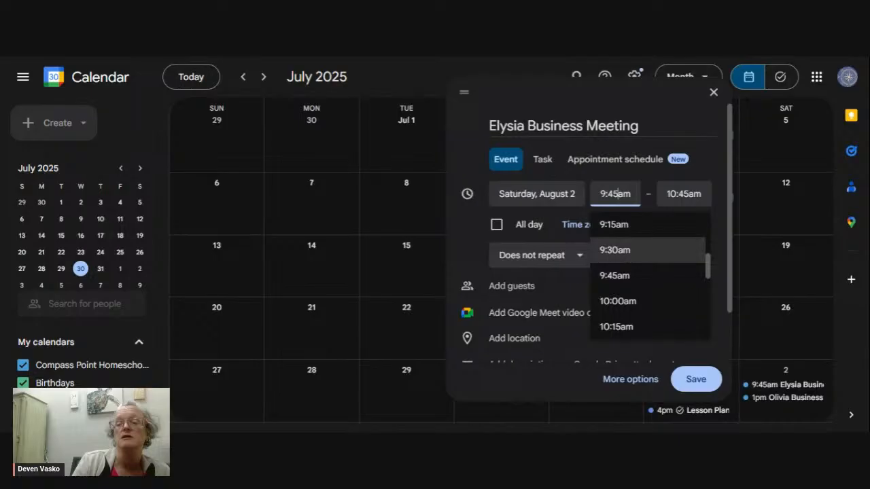
pyautogui.click(615, 250)
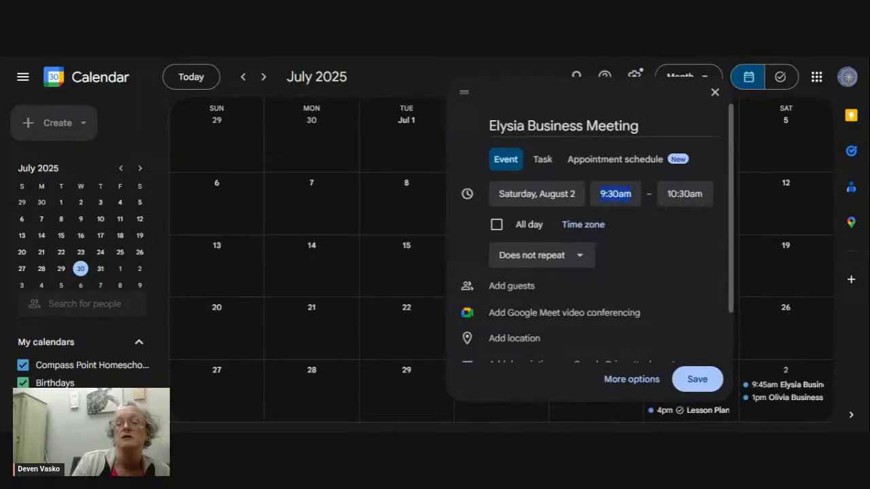
# Step: Make the 9:30am business meeting repeat weekly on Saturday and save the event
pyautogui.click(523, 267)
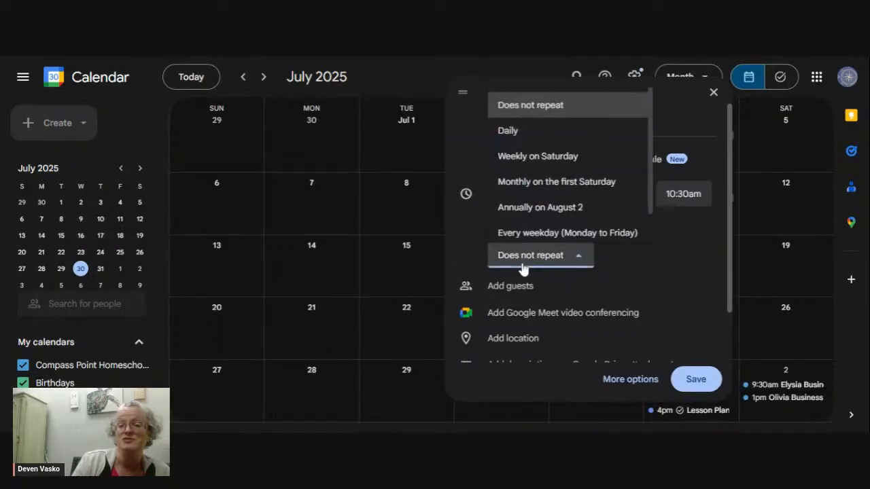
pyautogui.click(539, 157)
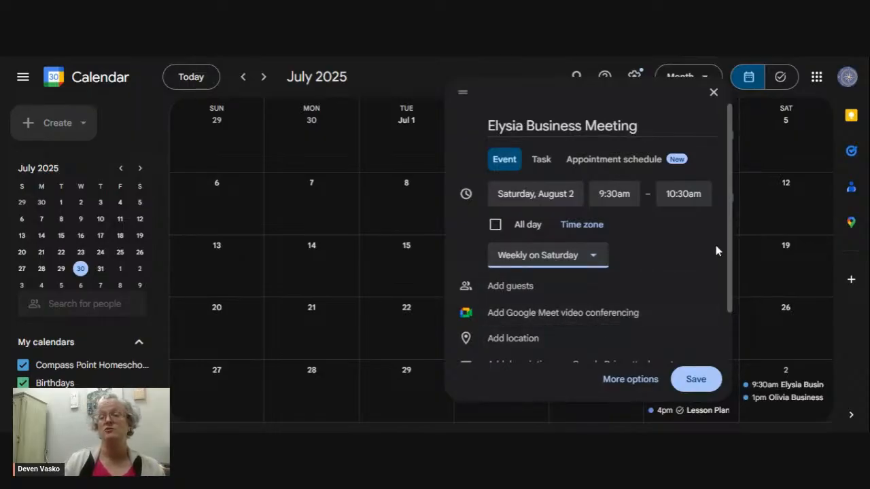
pyautogui.moveTo(729, 226); pyautogui.dragTo(722, 287)
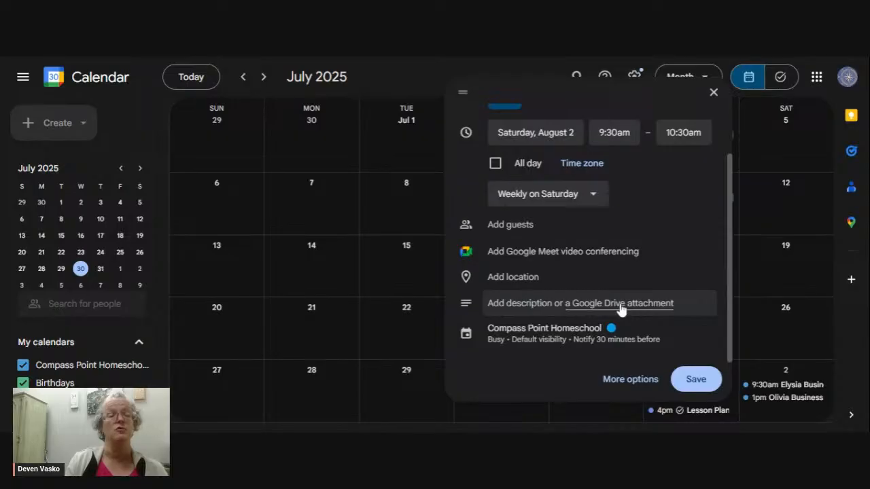
pyautogui.click(695, 381)
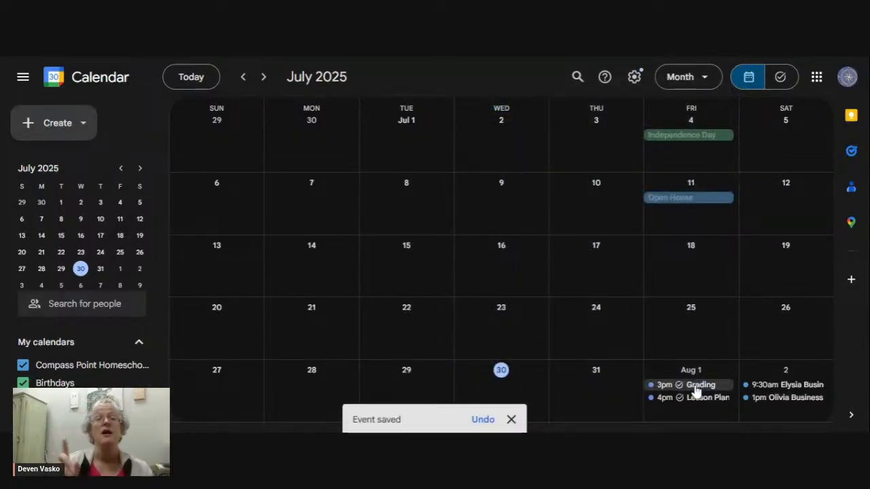
# Step: Examine the bookable appointment schedule's duration, general availability, scheduling window and booking settings, and close it without creating a schedule
pyautogui.click(81, 125)
pyautogui.click(56, 212)
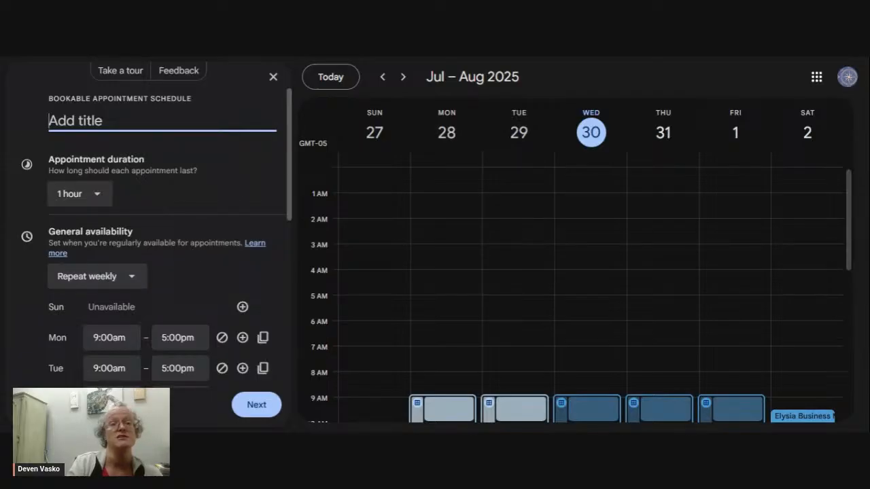
pyautogui.scroll(-1, 293, 171)
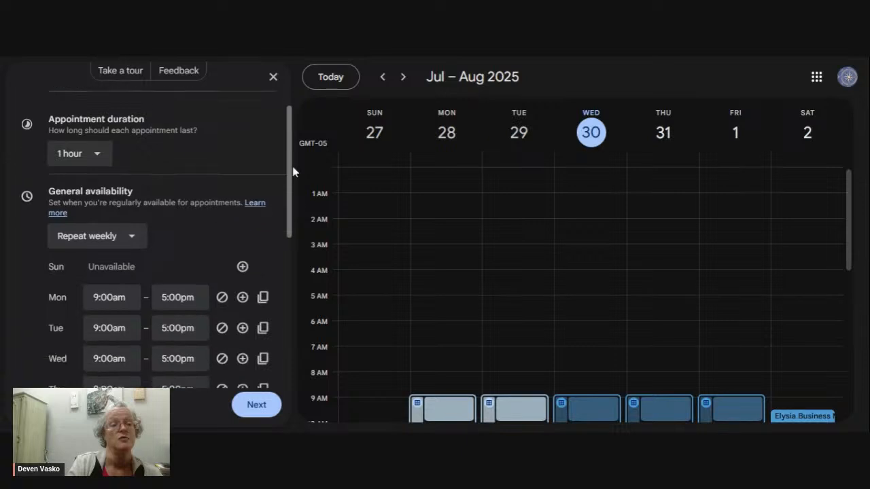
pyautogui.moveTo(294, 171); pyautogui.dragTo(294, 227)
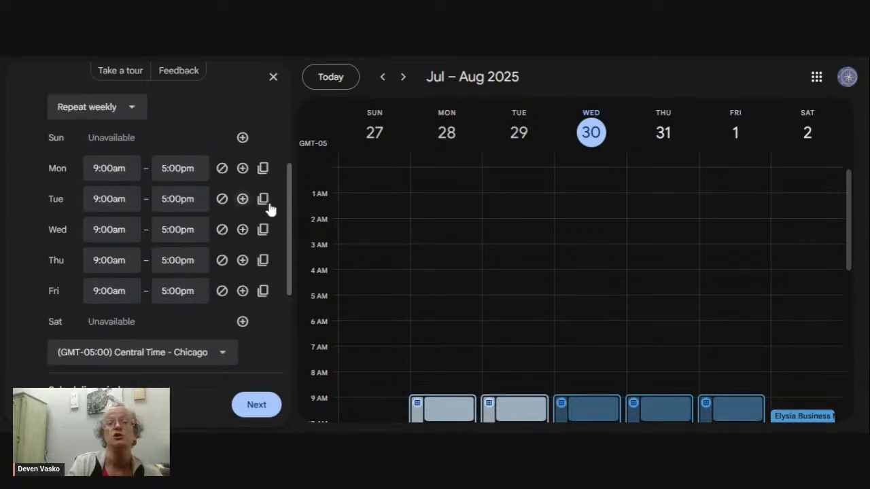
pyautogui.moveTo(287, 220); pyautogui.dragTo(293, 282)
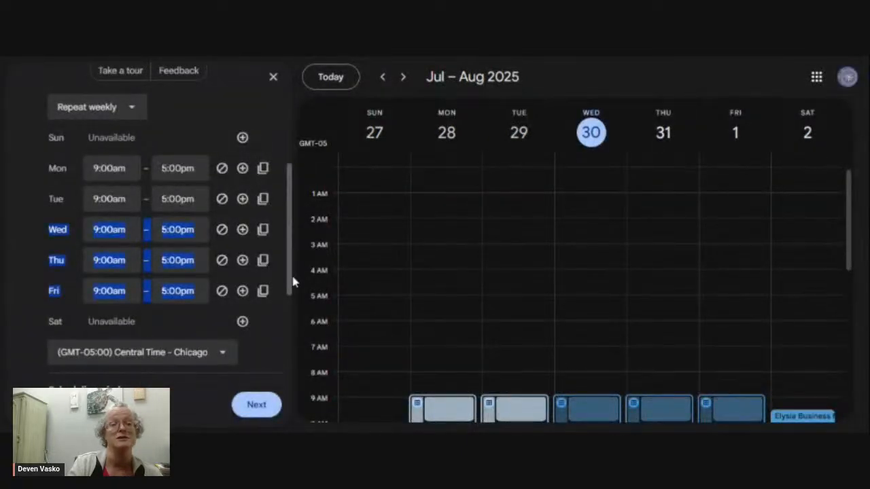
pyautogui.moveTo(292, 233); pyautogui.dragTo(294, 348)
pyautogui.scroll(1, 297, 313)
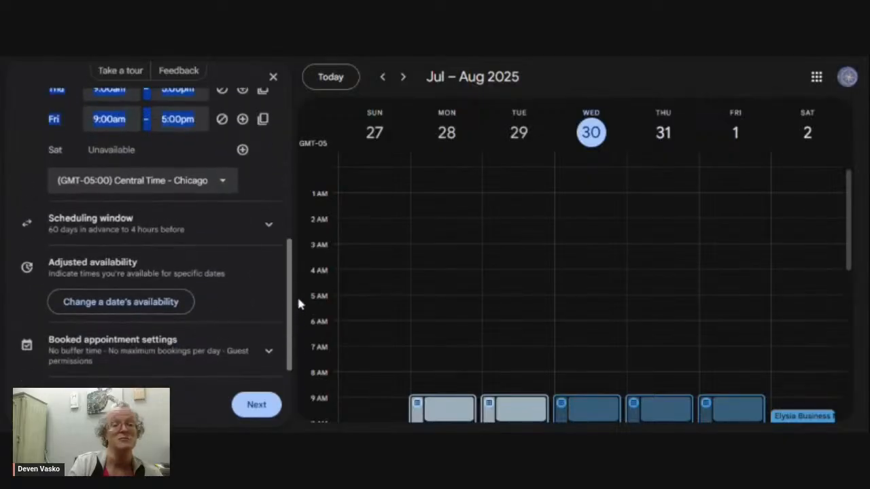
pyautogui.moveTo(293, 299); pyautogui.dragTo(290, 133)
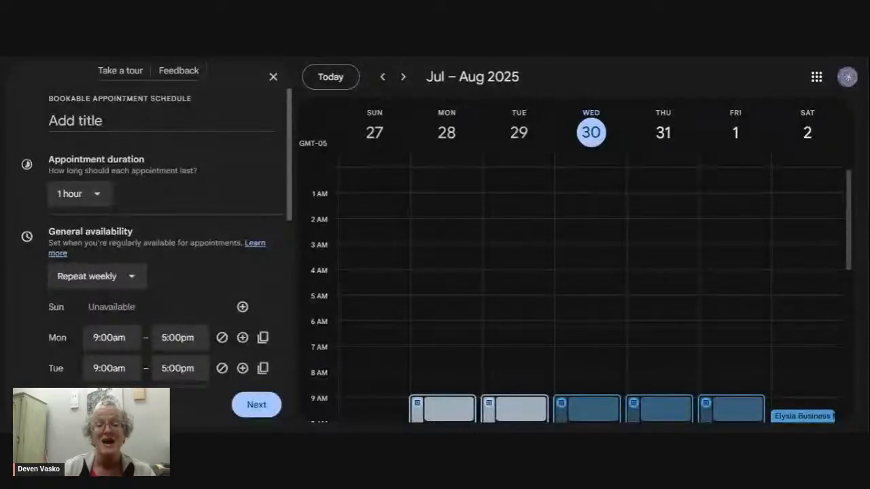
pyautogui.click(273, 78)
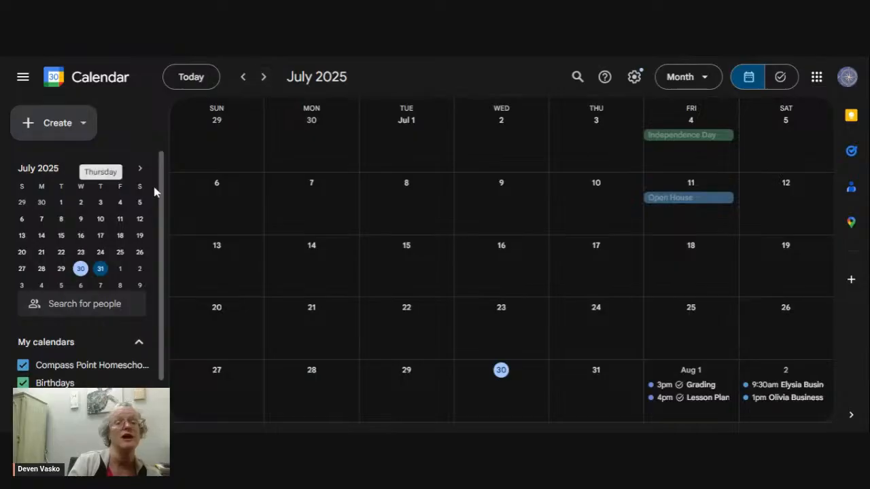